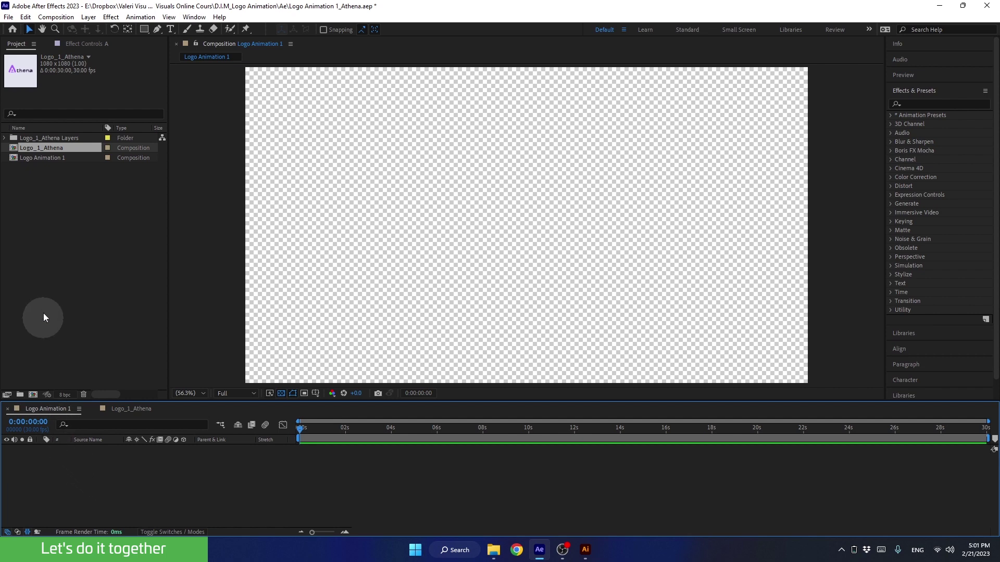
- Try adding the Triangle artwork from the Logo_1_Athena Layers folder to the Logo Animation 1 timeline and delete the added layer
left_click(5, 138)
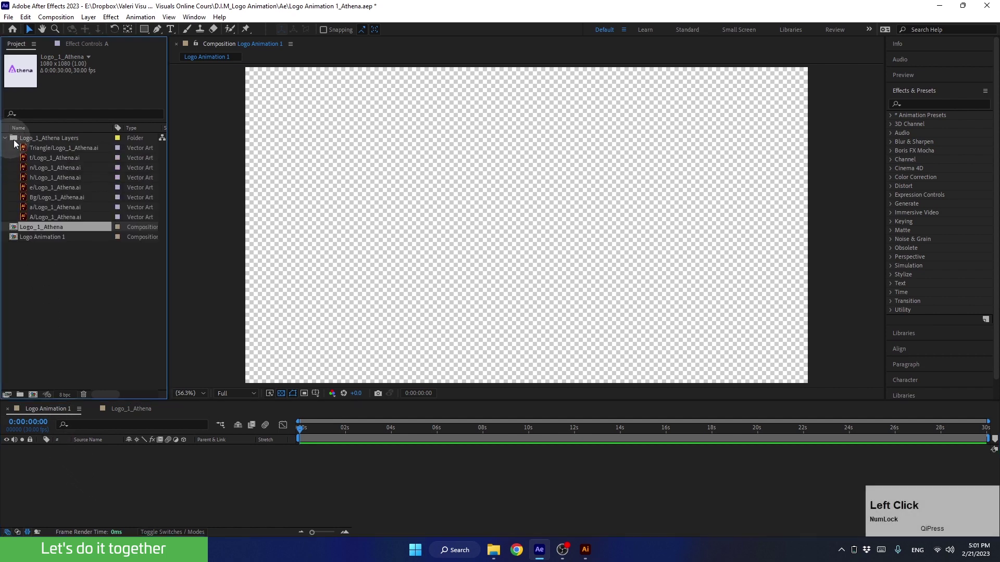
left_click(34, 148)
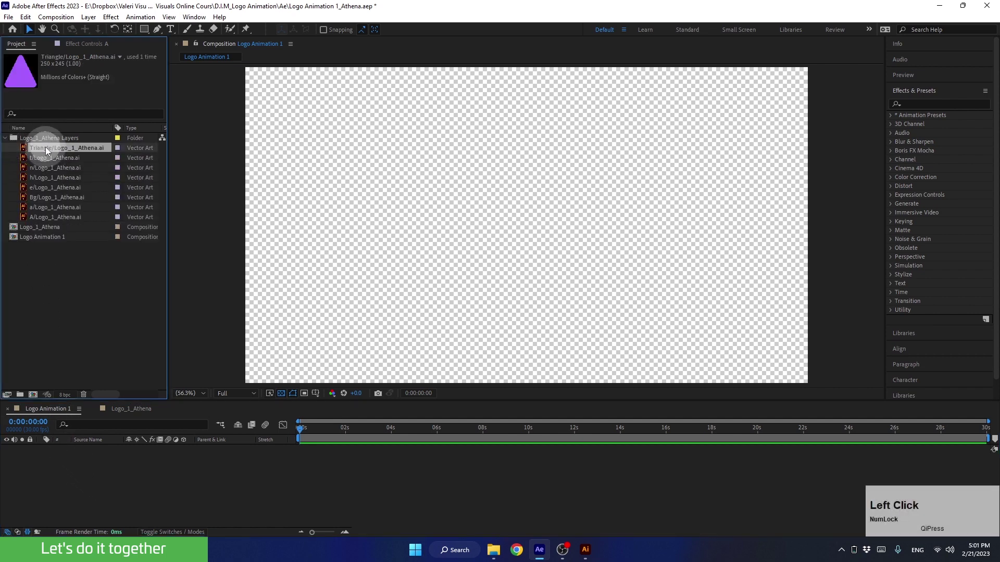
left_click_drag(46, 148, 109, 480)
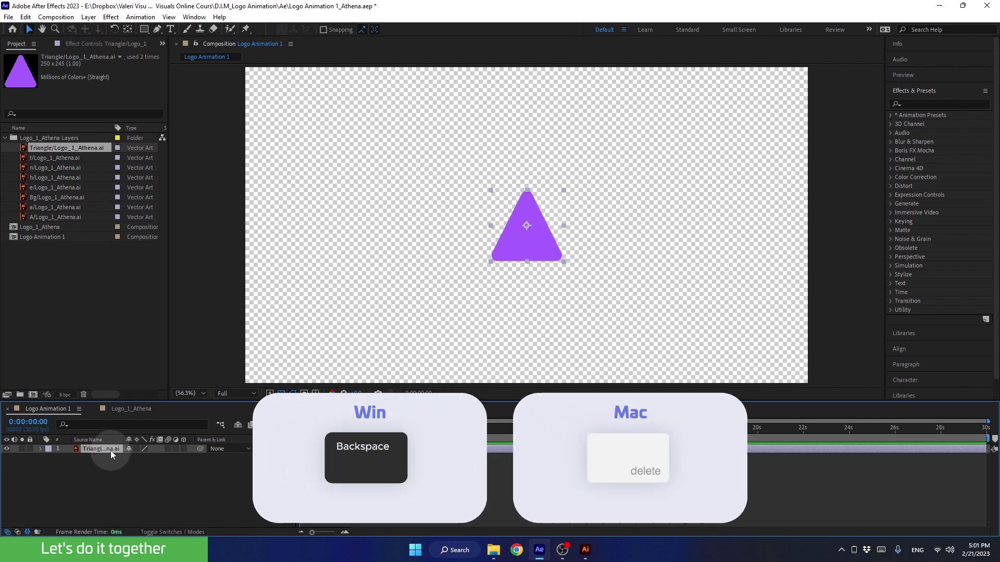
key("BackSpace")
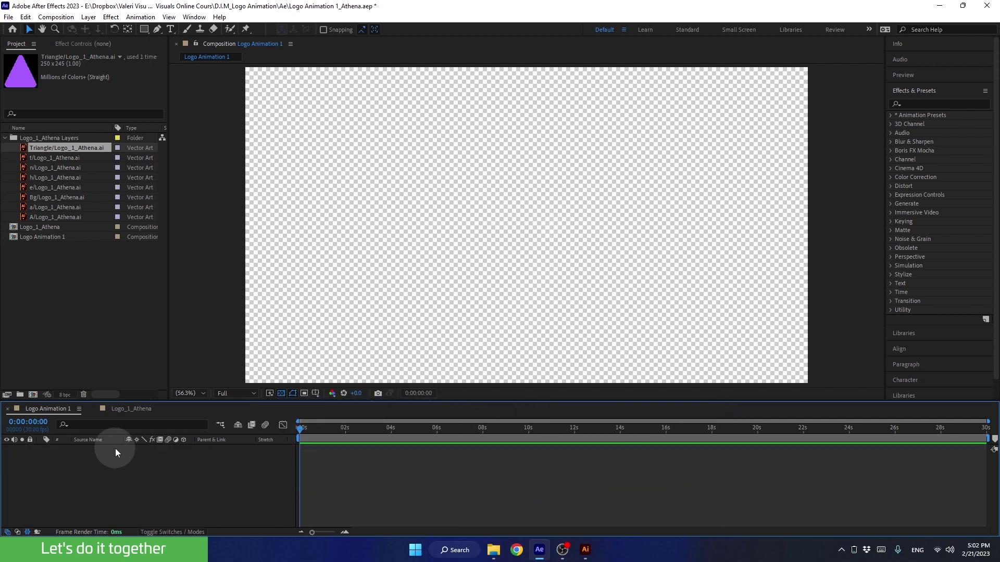
- Copy the Triangle layer from the Logo_1_Athena composition into Logo Animation 1 and collapse the Logo_1_Athena Layers folder
left_click(136, 408)
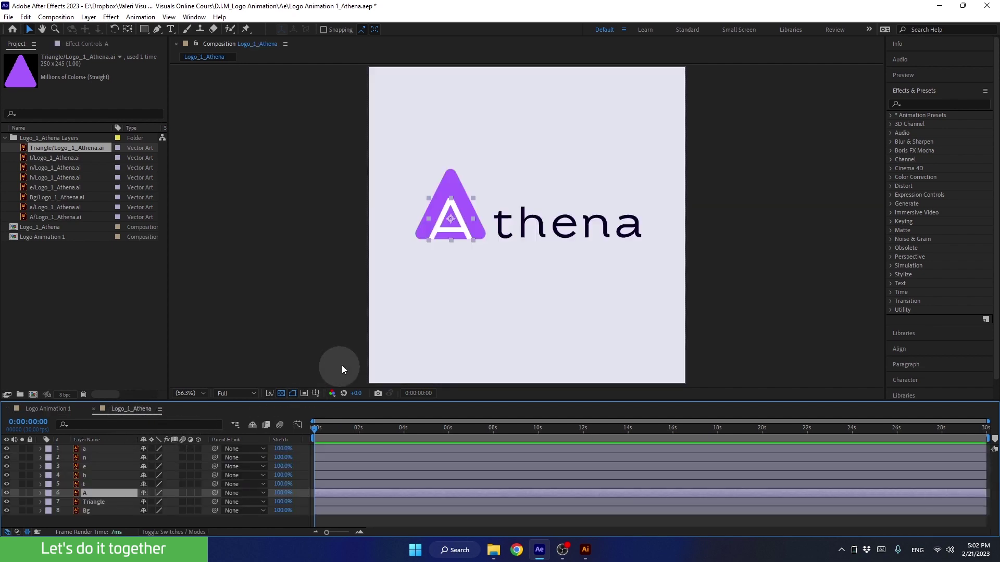
left_click(443, 185)
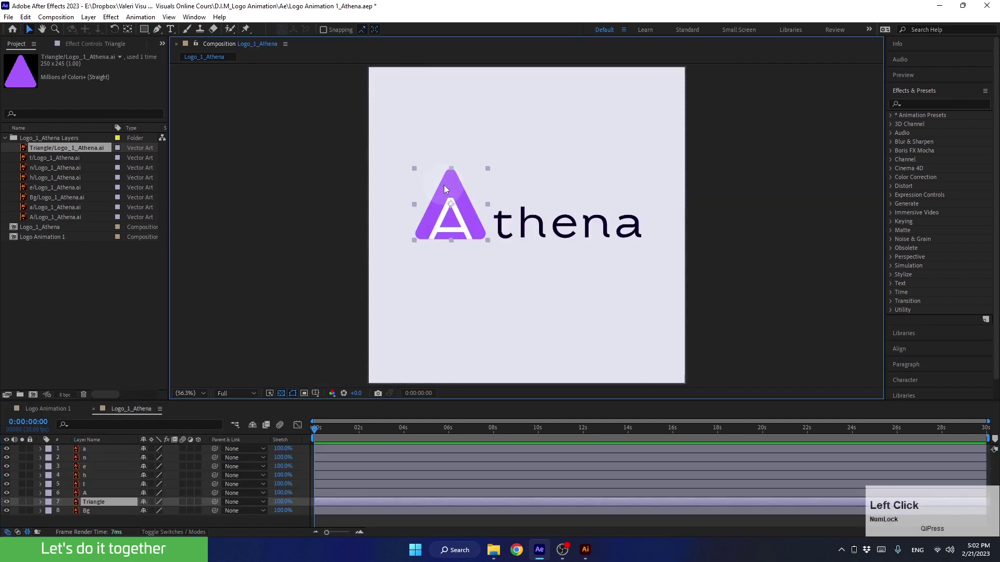
left_click(92, 501)
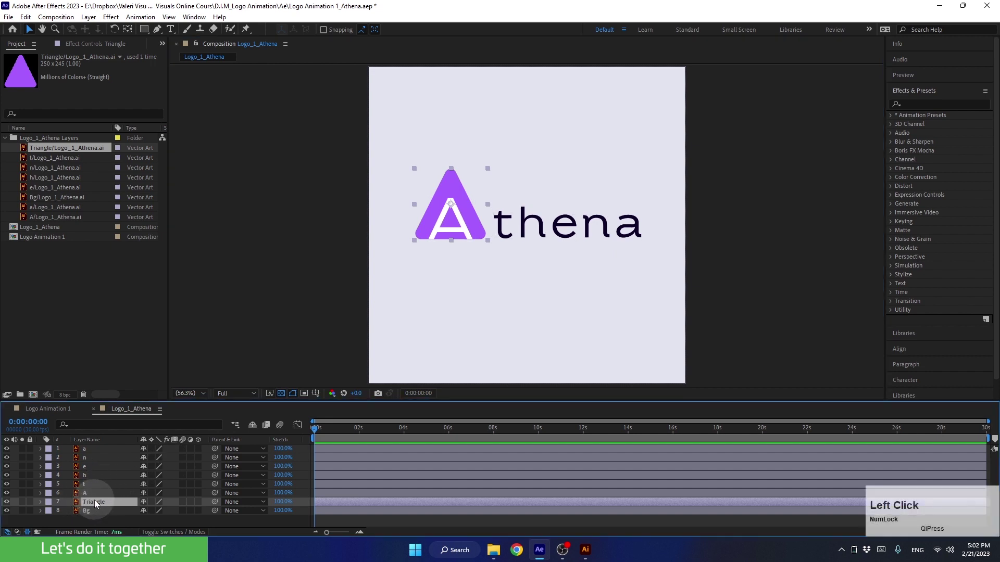
key("ctrl+c")
key("ctrl+c")
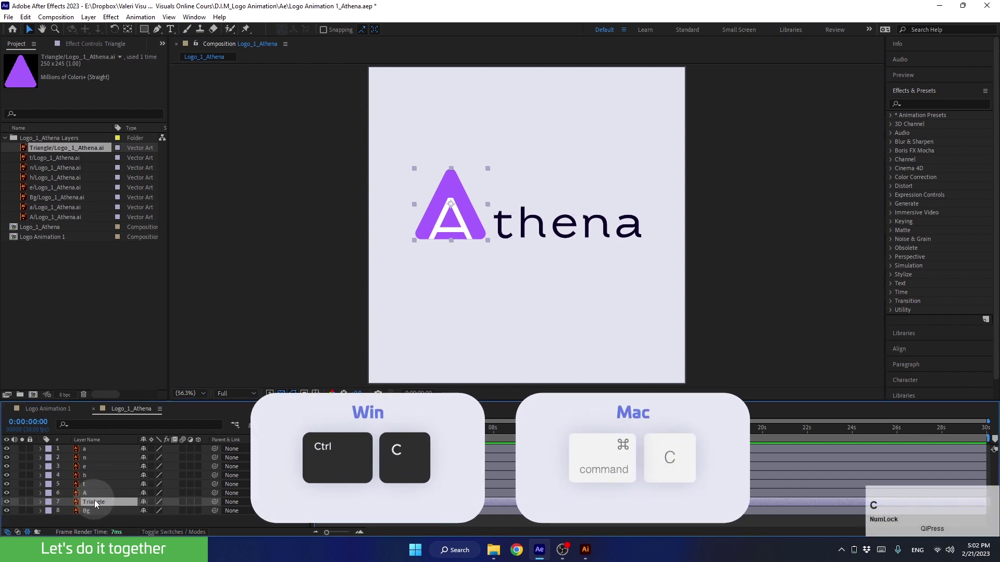
left_click(46, 407)
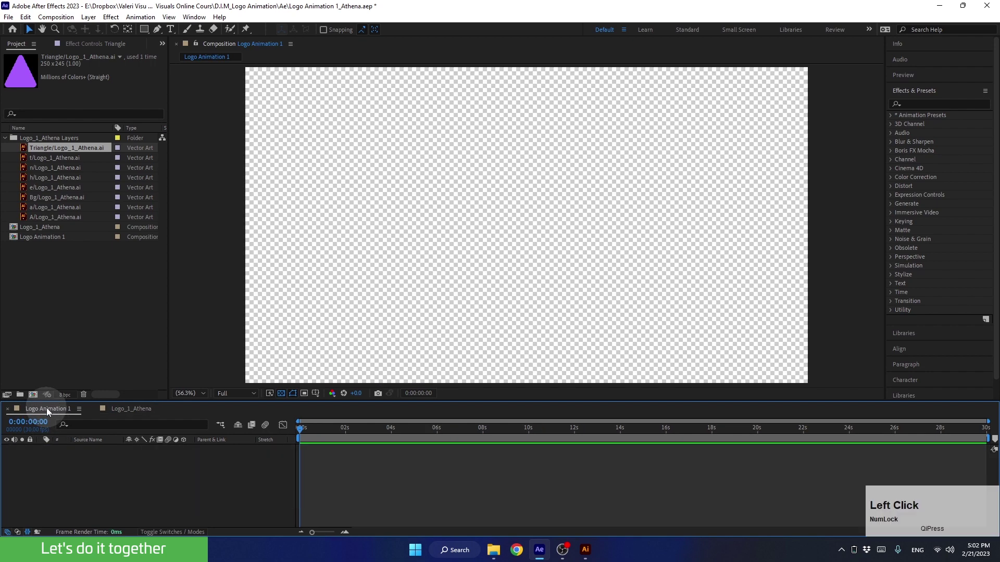
key("ctrl+v")
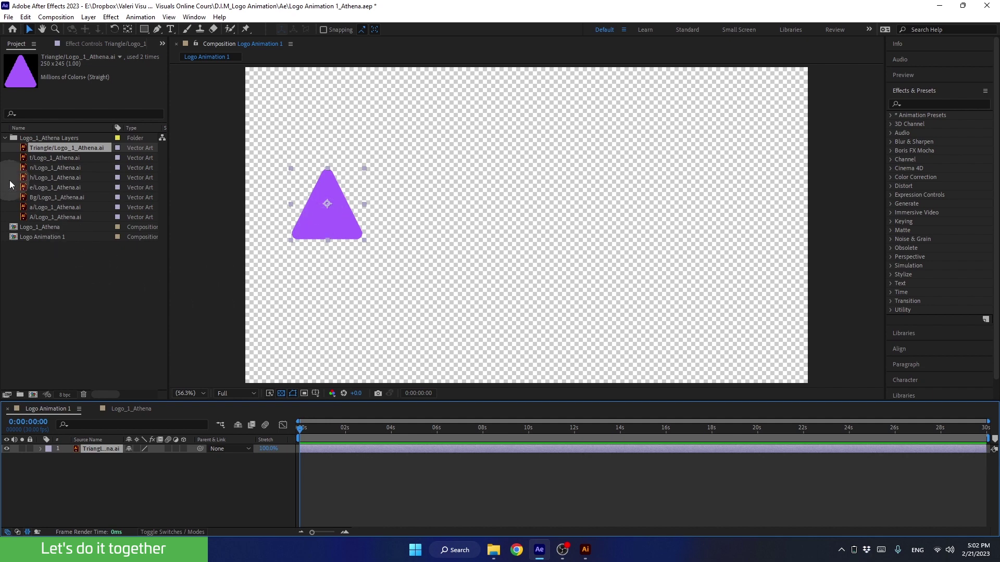
left_click(4, 138)
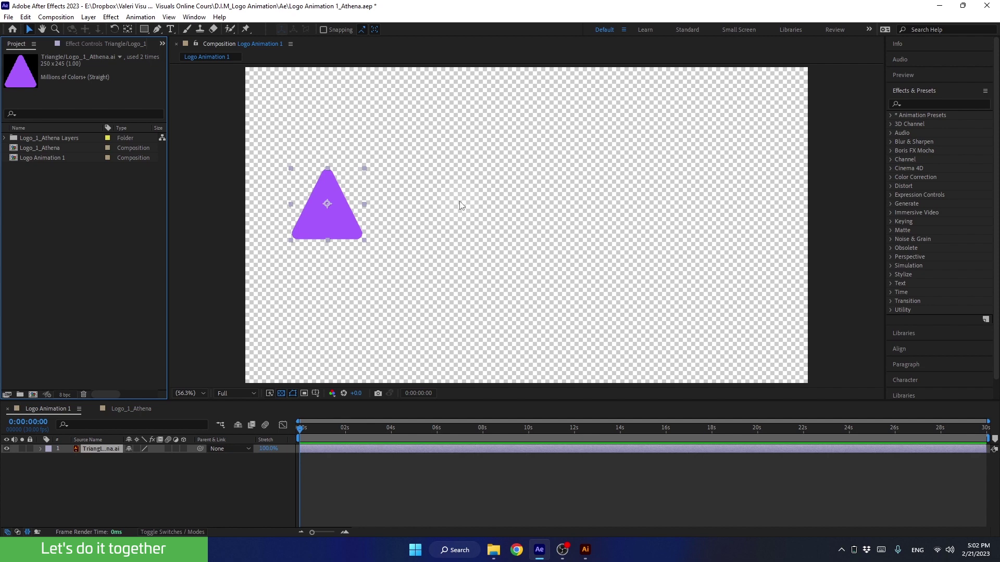
- Turn on the title/action safe overlay for the Logo Animation 1 composition
left_click(315, 395)
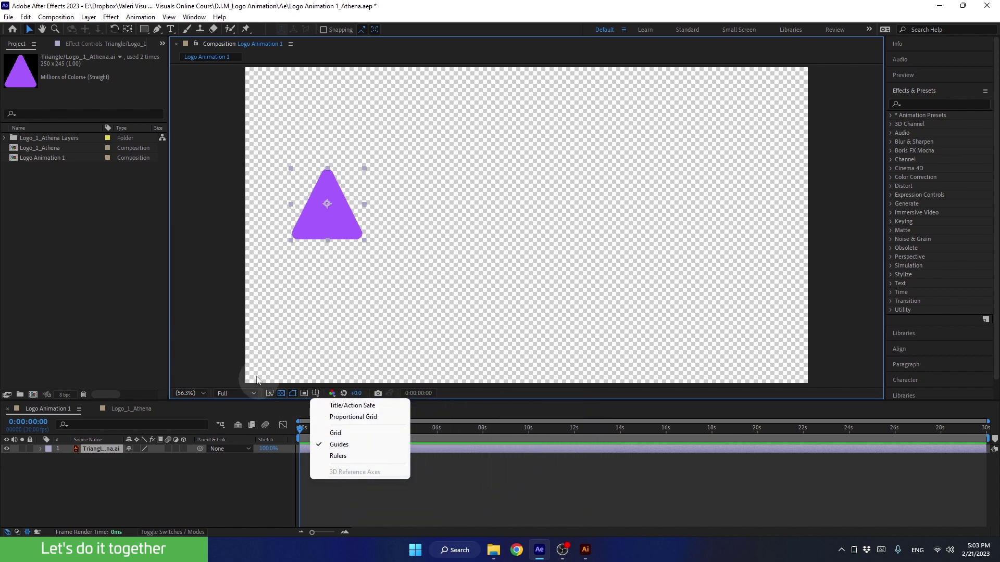
left_click(227, 290)
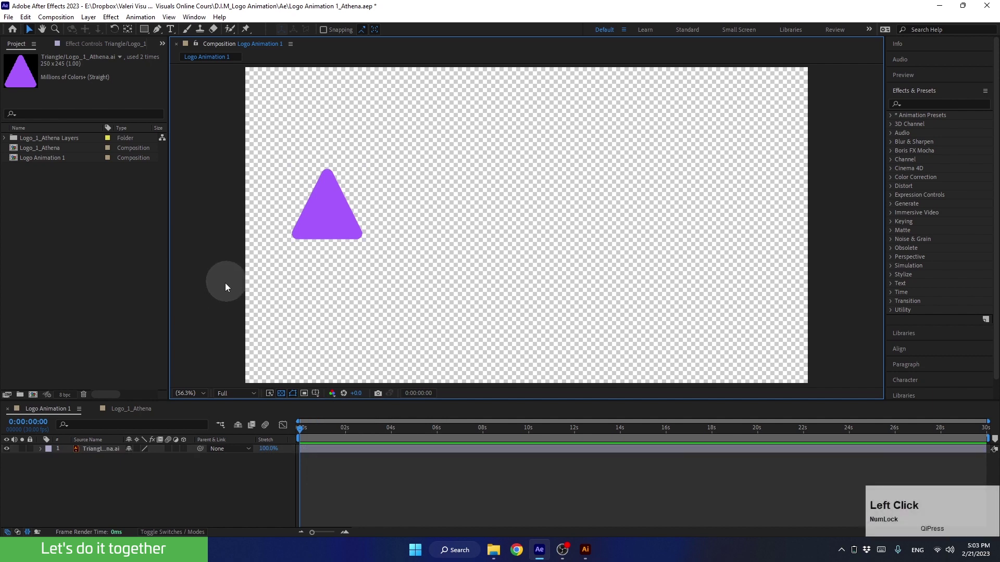
key("apostrophe")
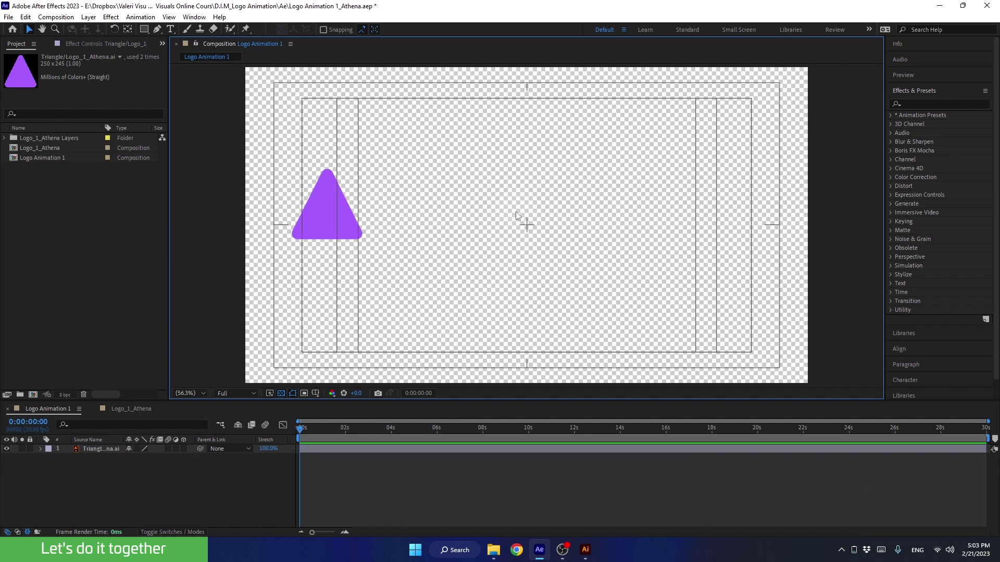
- Move the triangle to about 572, 441 in the composition and expand its layer's Transform properties
left_click(327, 226)
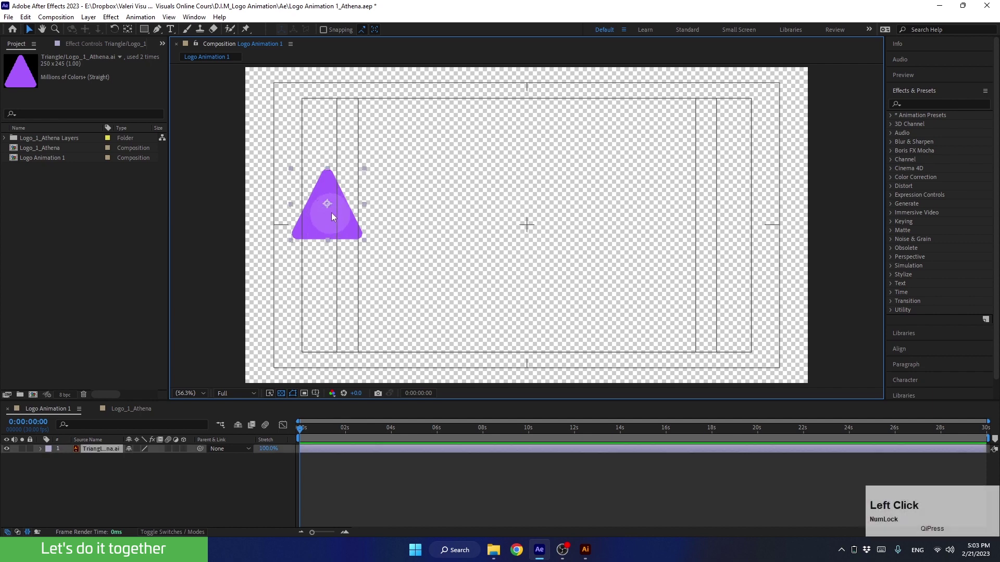
left_click_drag(329, 222, 409, 211)
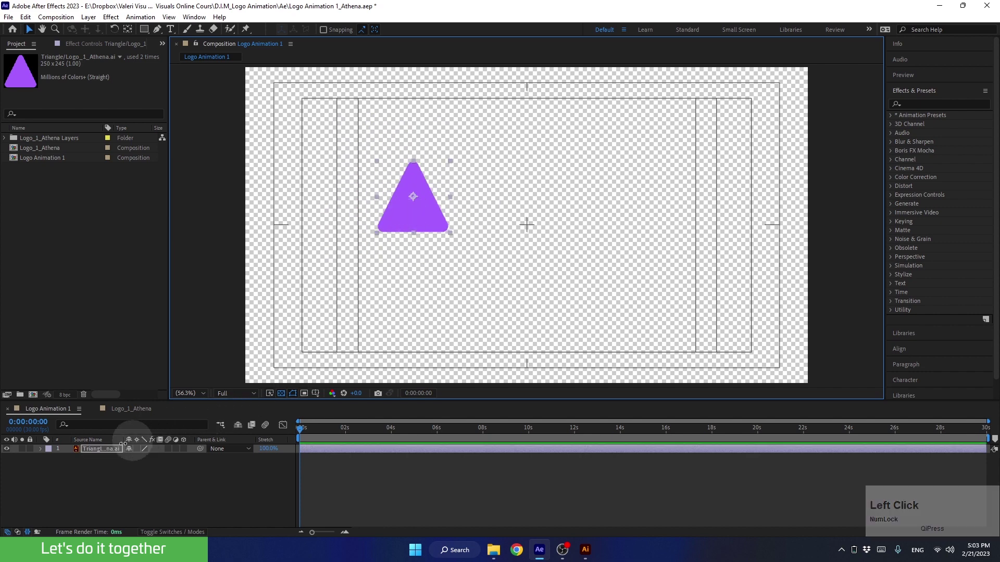
left_click(39, 448)
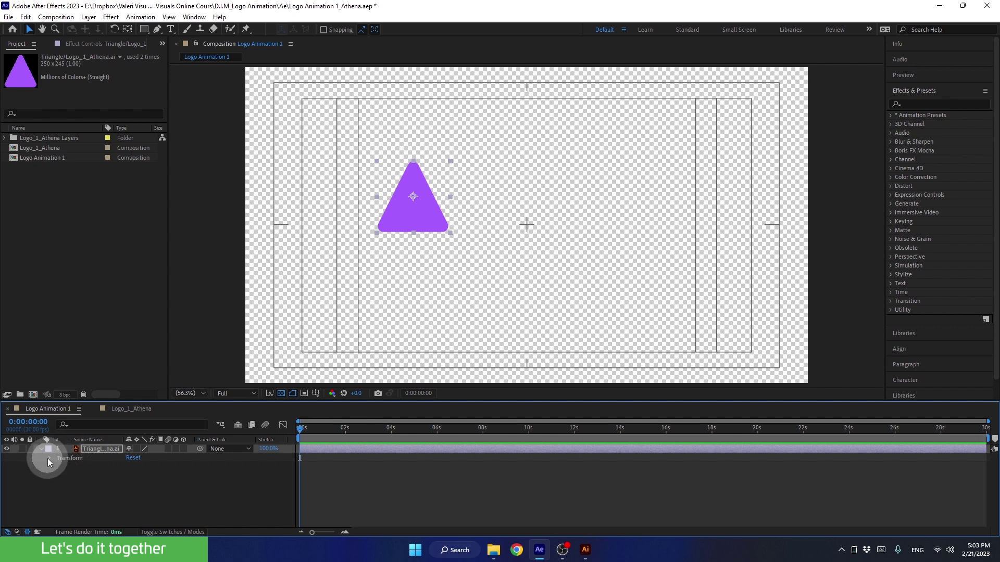
left_click(49, 458)
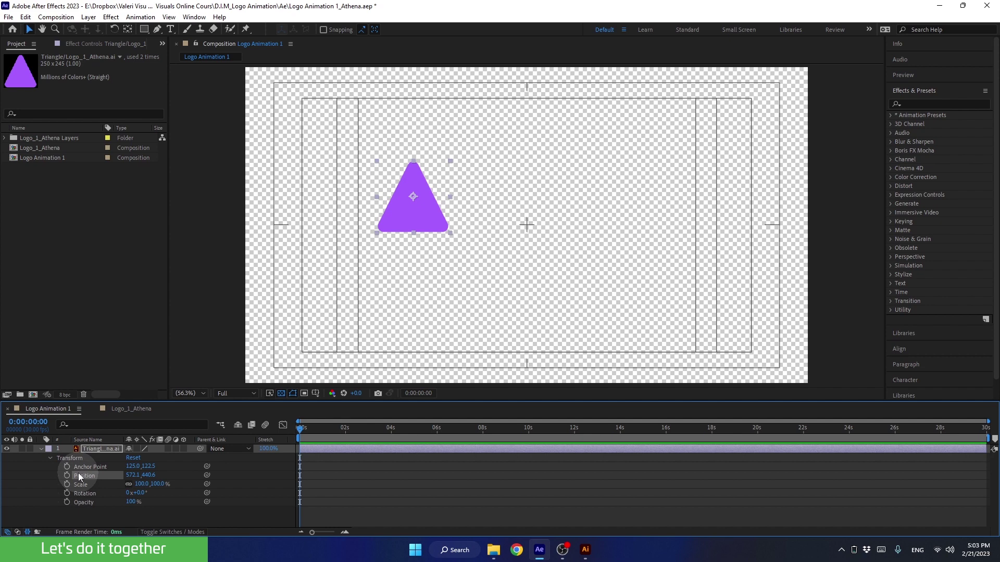
- Change the triangle's Position to about 480, 429, try out its Scale, and set Scale to 100%
mouse_move(130, 476)
left_mouse_down()
mouse_move(219, 479)
mouse_move(78, 474)
mouse_move(225, 482)
mouse_move(104, 471)
mouse_move(196, 486)
mouse_move(139, 486)
left_mouse_up()
left_click(139, 486)
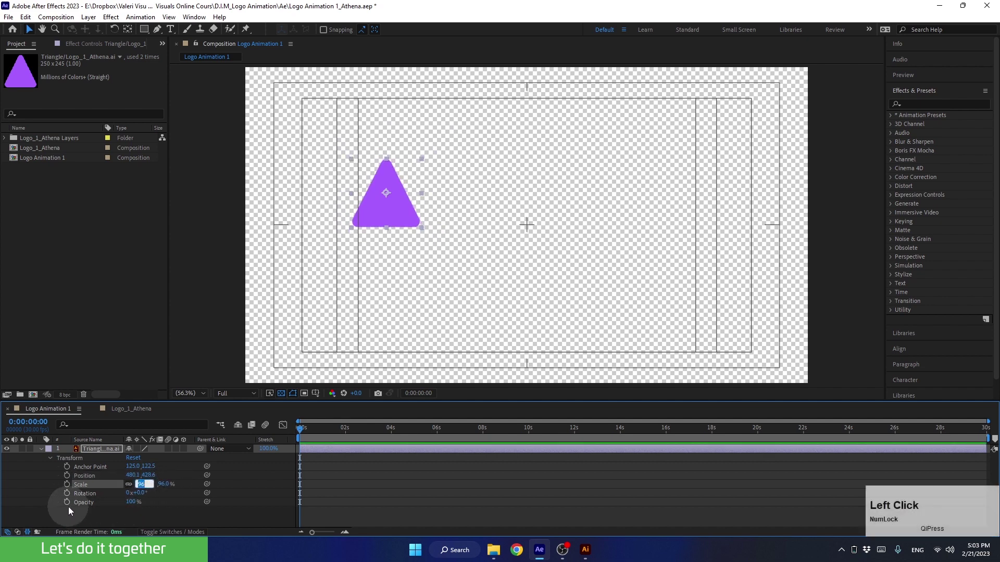
type("100")
key("Return")
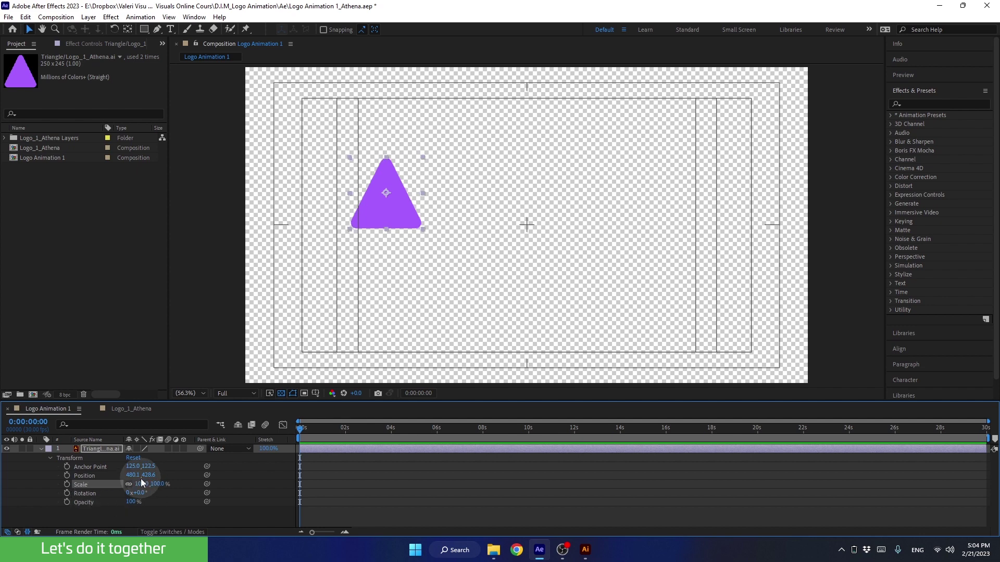
- Try out the triangle's Rotation and Opacity values, restoring Rotation to 0° and Opacity to 100%
mouse_move(140, 493)
left_mouse_down()
mouse_move(160, 494)
mouse_move(112, 495)
mouse_move(164, 506)
mouse_move(148, 494)
left_mouse_up()
left_click(147, 495)
type("0")
key("Return")
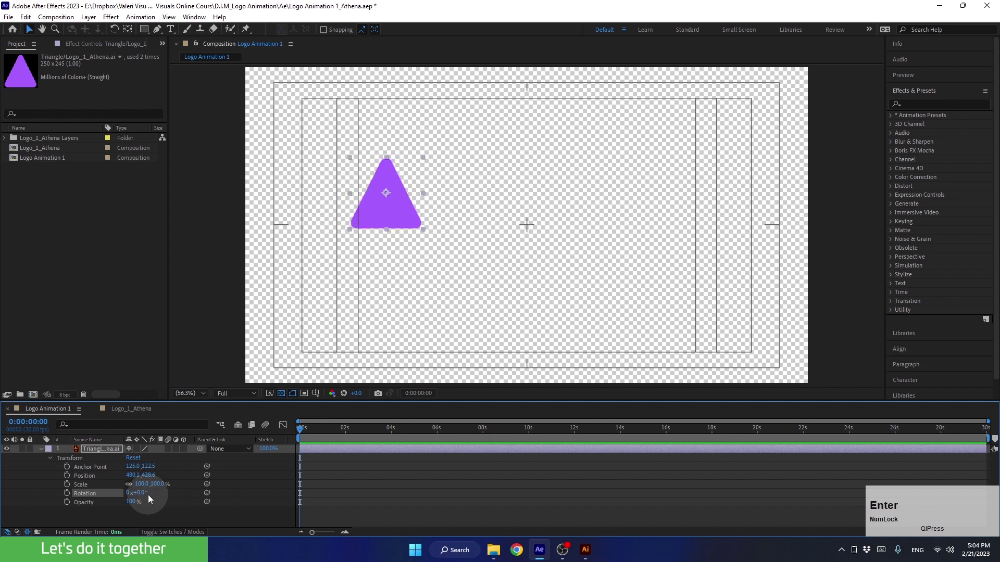
left_click_drag(130, 501, 173, 508)
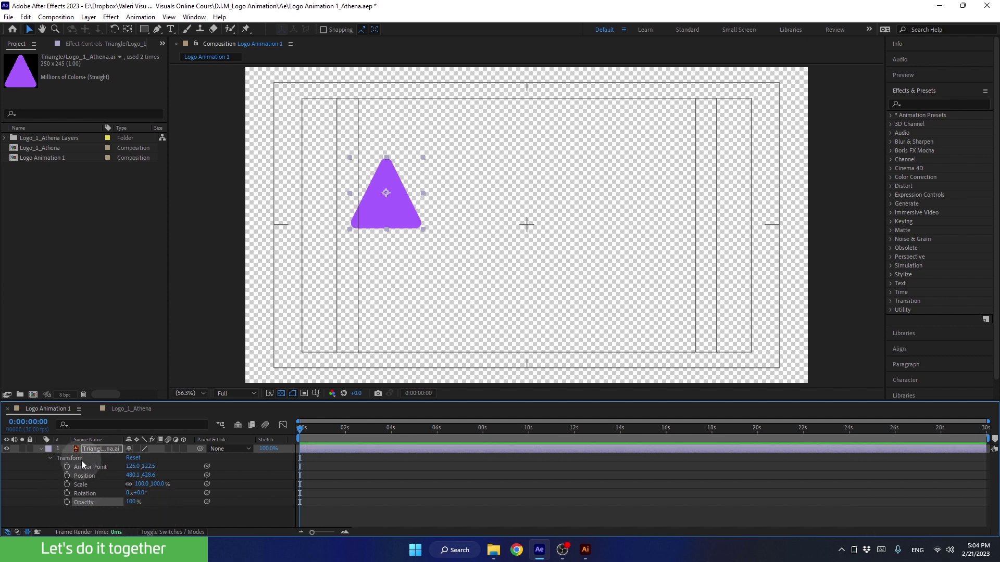
- Examine the triangle's anchor point up close with the screen magnifier
left_click_drag(91, 467, 254, 405)
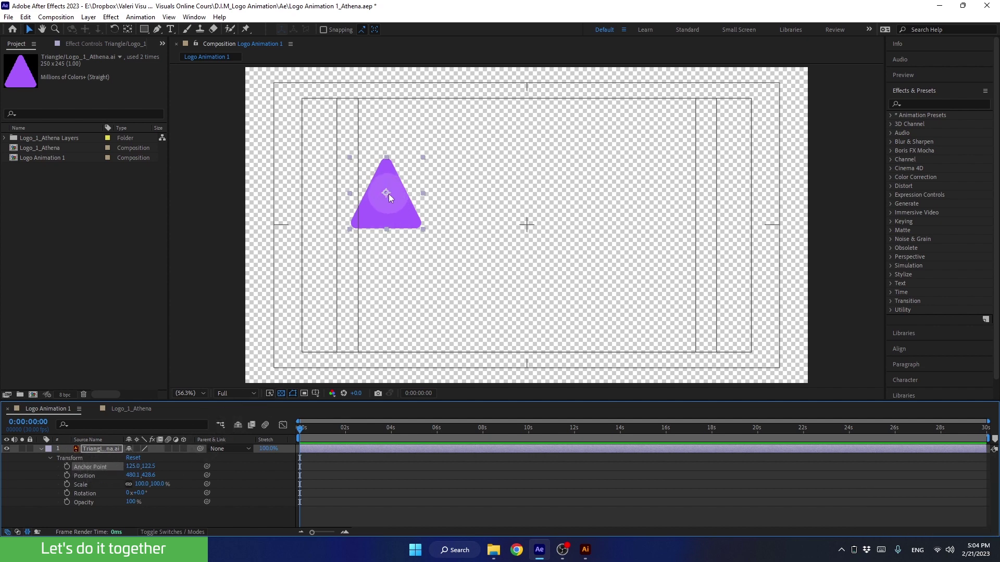
key("super+plus")
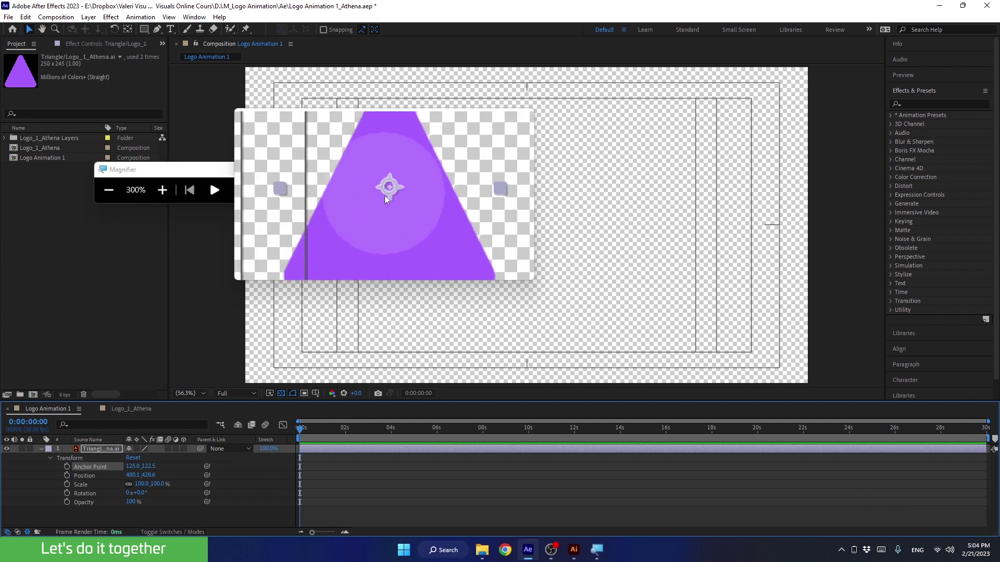
key("super+Escape")
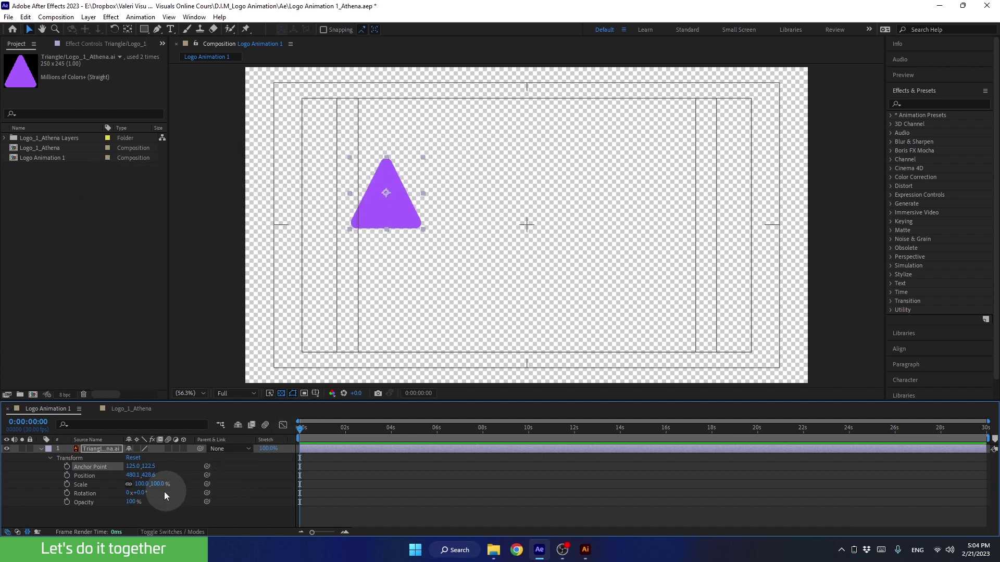
- Rotate the triangle to -10°, move its anchor point to the lower-right corner, and rotate it about that point to -4°
mouse_move(144, 492)
left_mouse_down()
mouse_move(156, 482)
mouse_move(137, 502)
mouse_move(158, 498)
left_mouse_up()
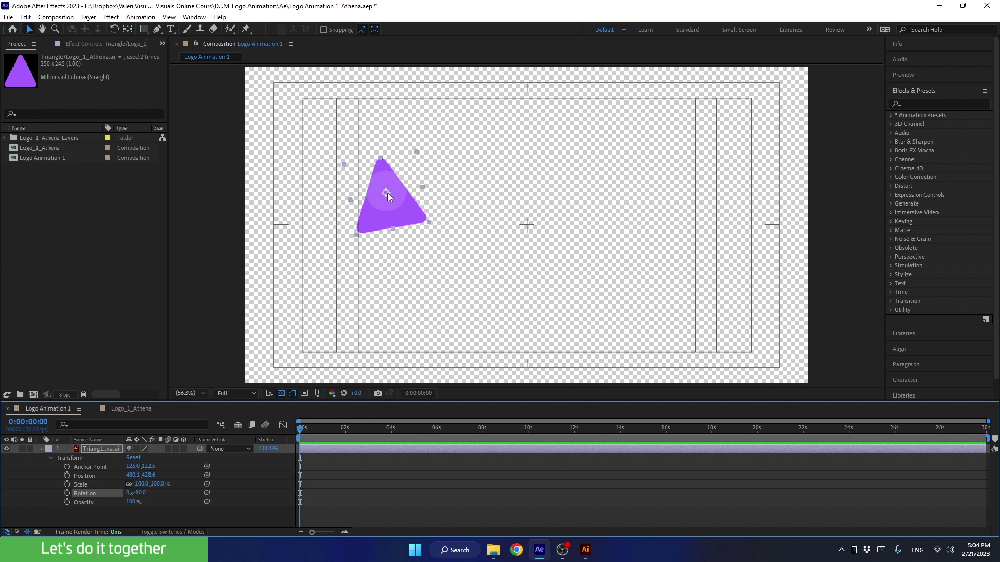
left_click(127, 30)
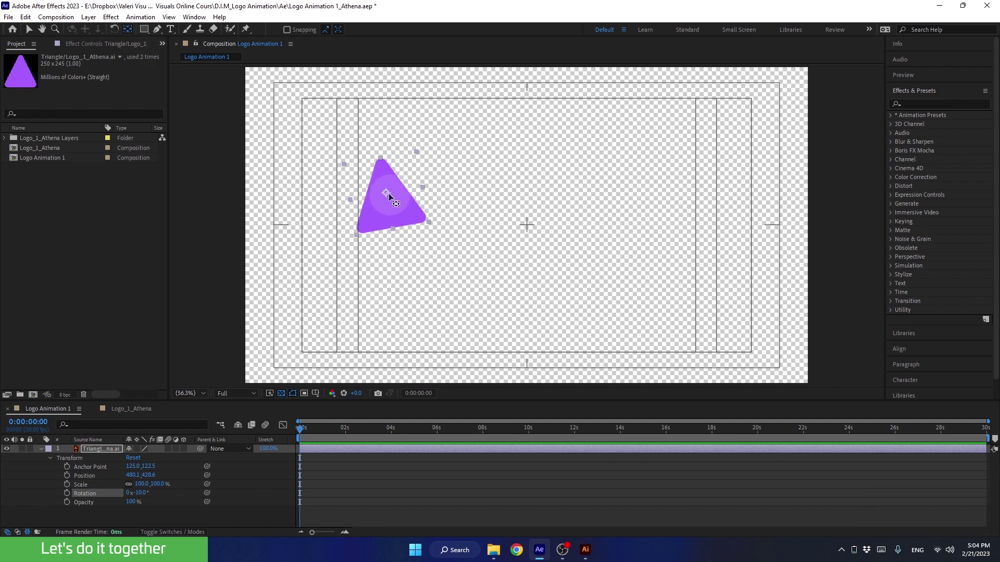
left_click_drag(389, 192, 423, 219)
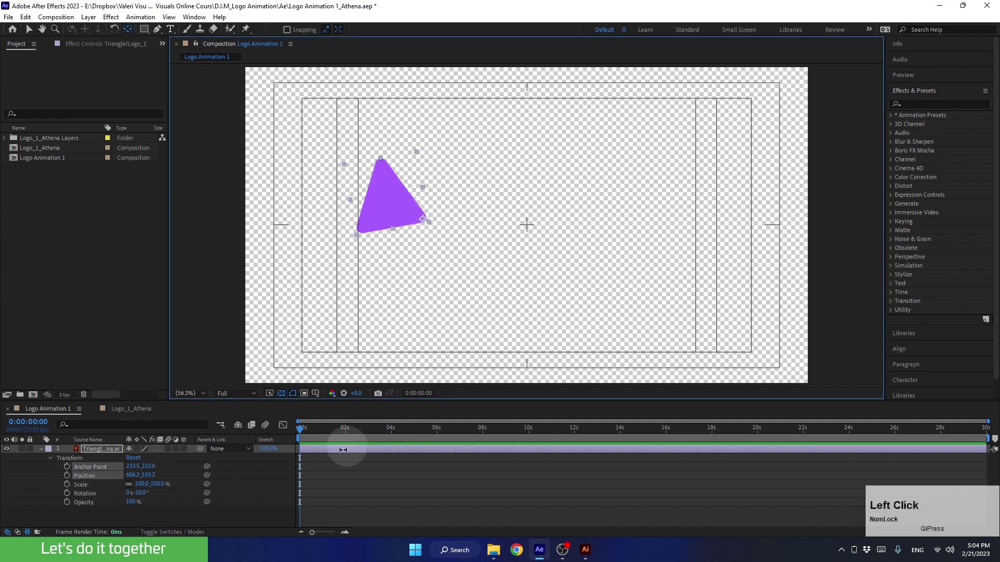
mouse_move(147, 494)
left_mouse_down()
mouse_move(174, 484)
mouse_move(125, 512)
mouse_move(174, 487)
mouse_move(133, 508)
mouse_move(174, 497)
mouse_move(157, 496)
mouse_move(161, 508)
left_mouse_up()
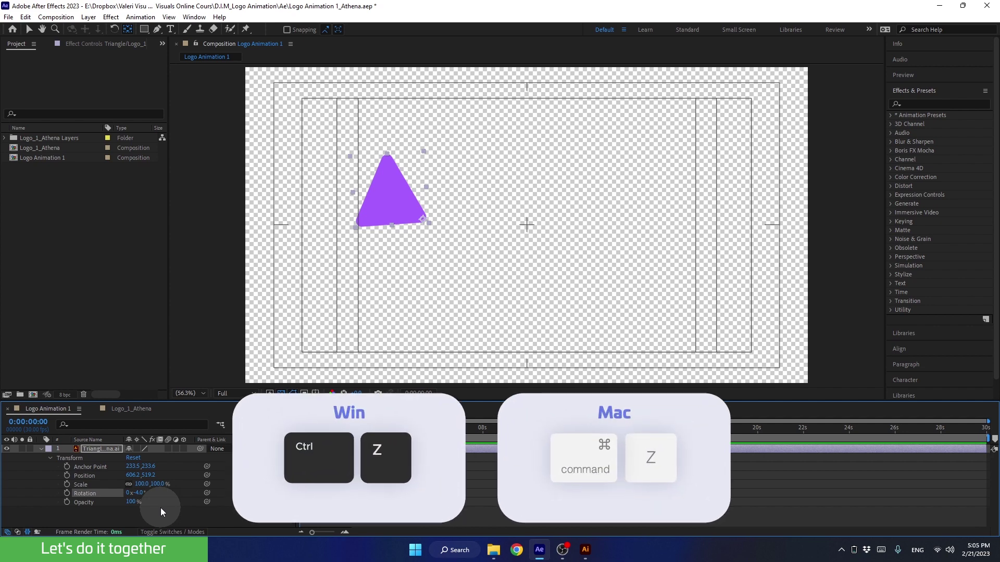
- Undo the triangle's anchor point move, reset its Rotation to 0°, and switch back to the Selection tool
key("ctrl+z")
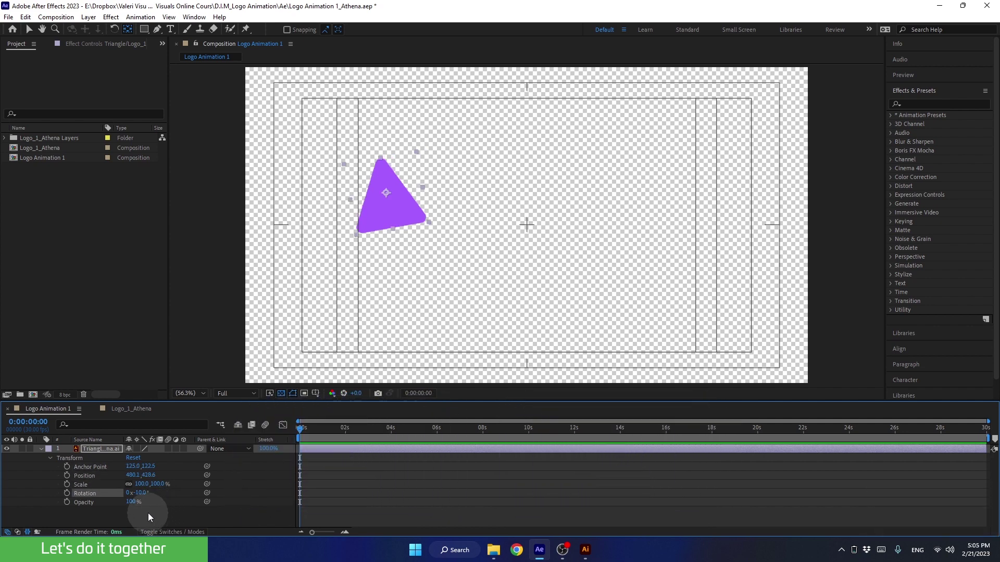
left_click(142, 493)
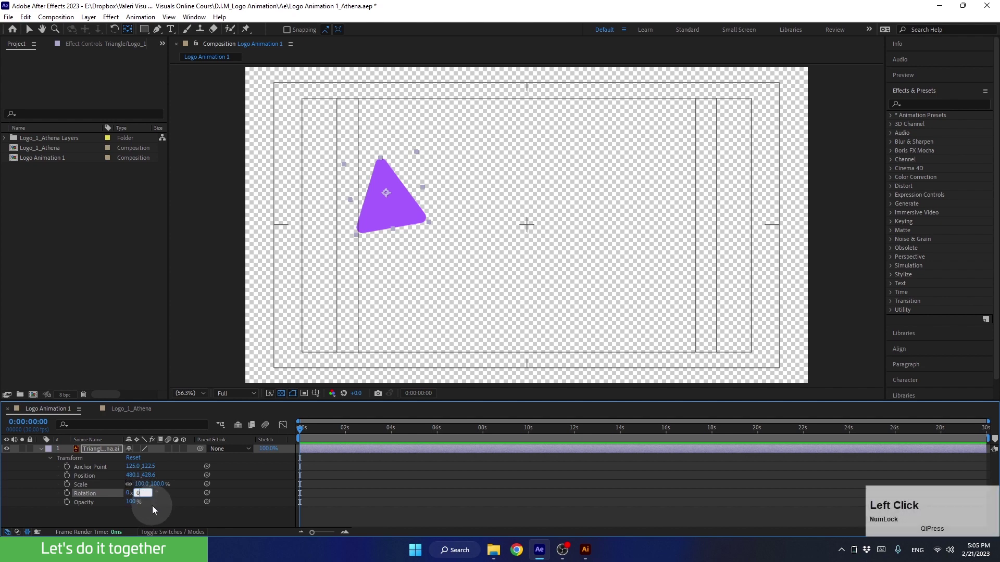
type("0")
key("Return")
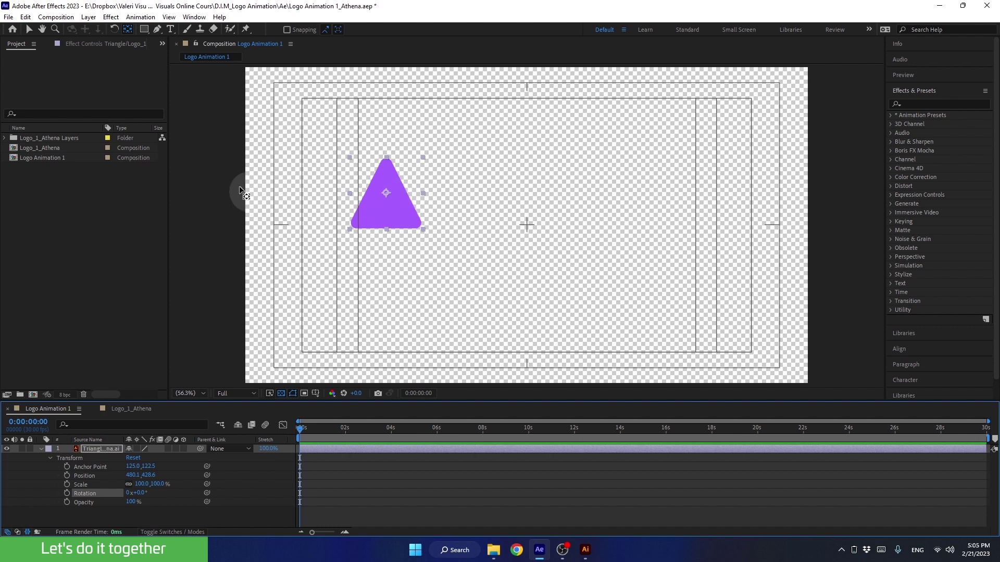
left_click(29, 29)
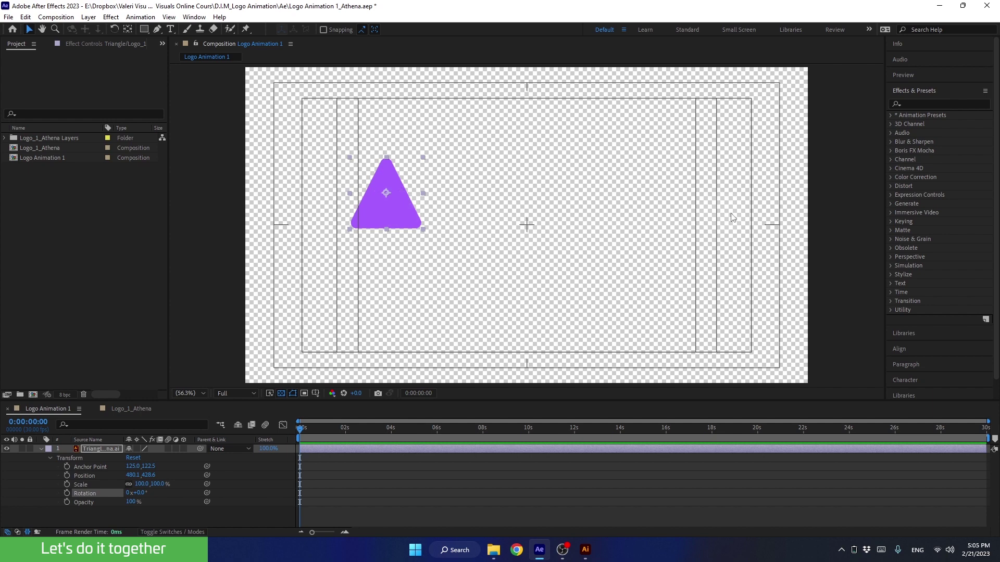
- Show the Align options and center the triangle horizontally and vertically in the composition
left_click(900, 348)
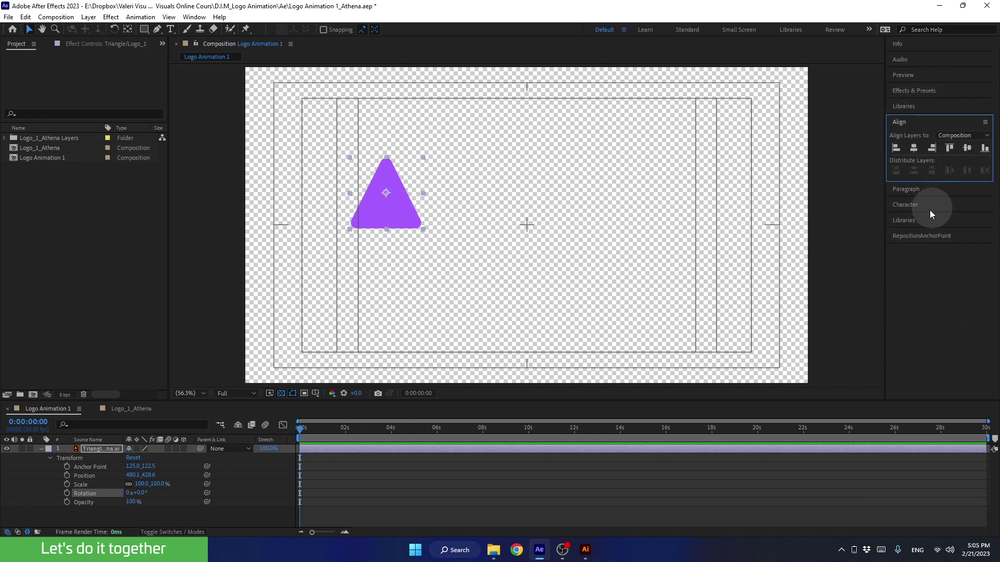
left_click(194, 16)
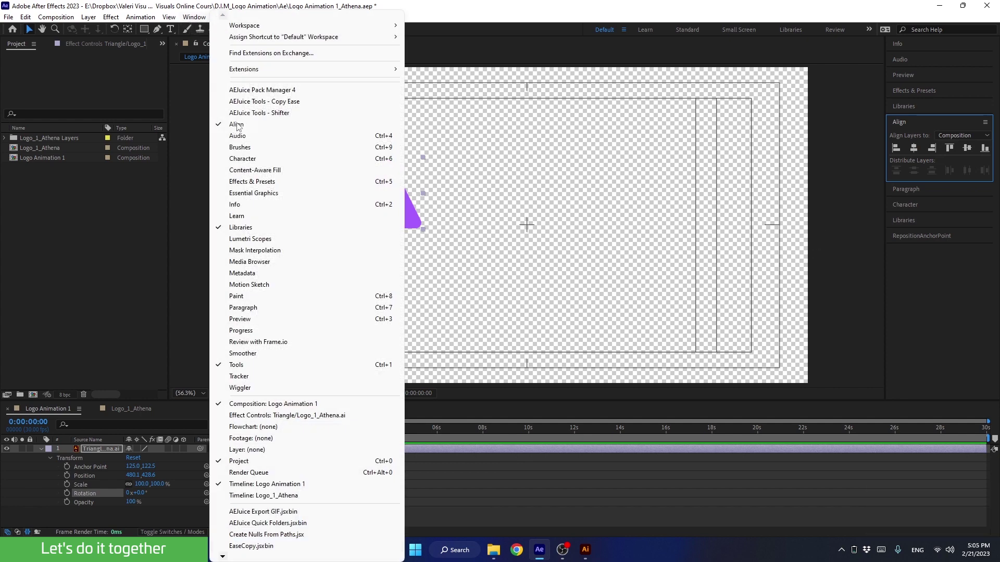
left_click(911, 126)
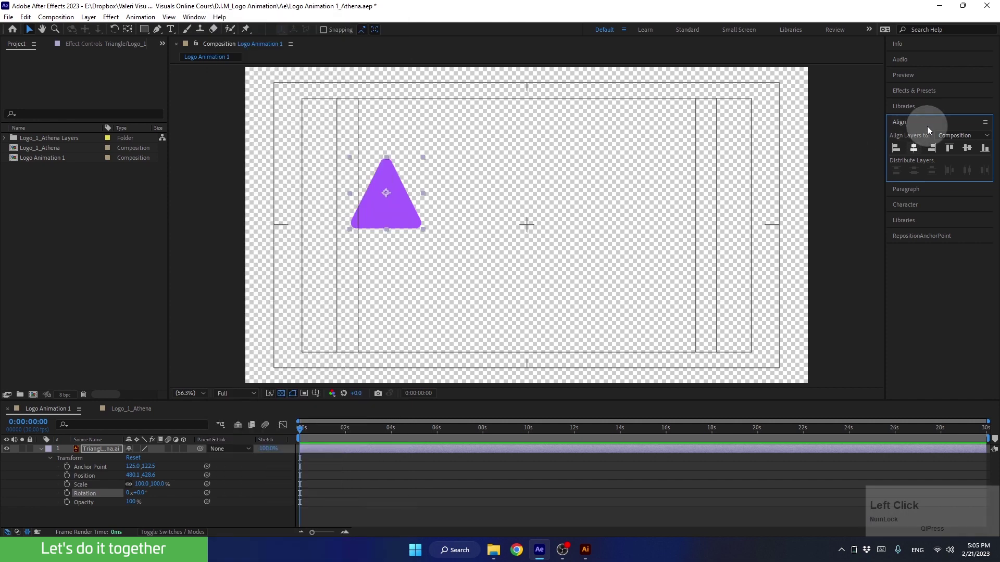
left_click(913, 150)
left_click(967, 149)
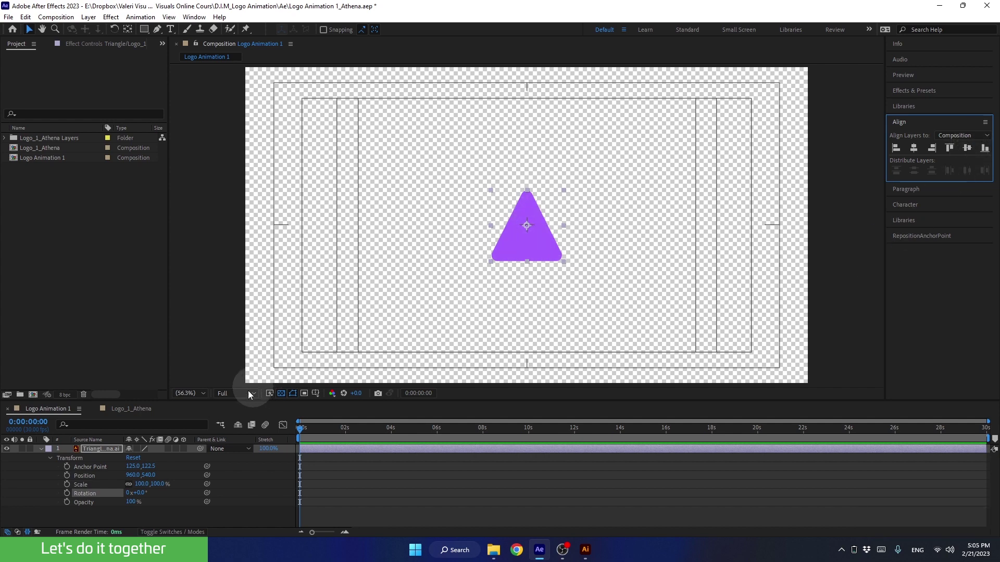
- Scale the triangle to 200% in both dimensions and collapse its layer properties
left_click(141, 483)
type("200")
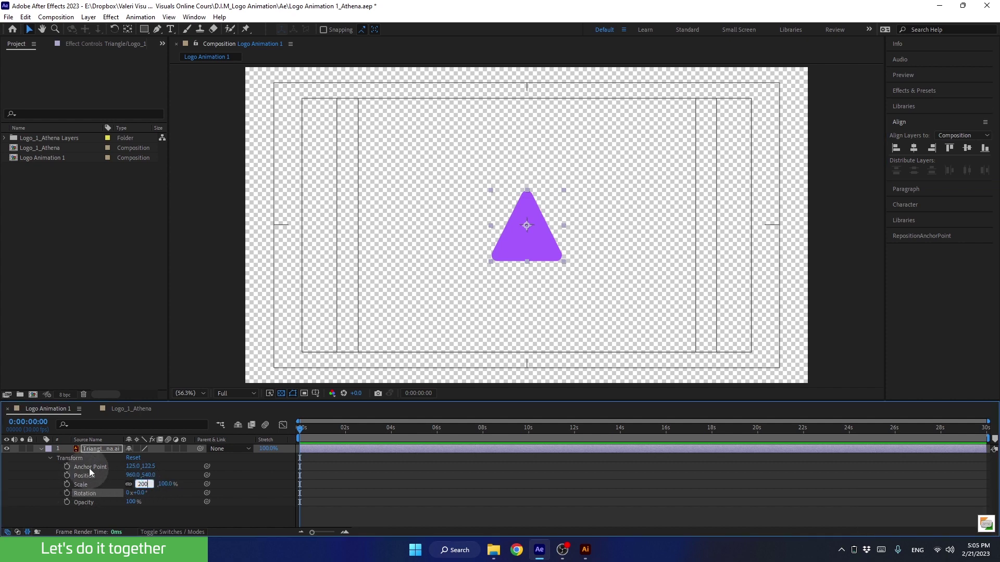
key("Return")
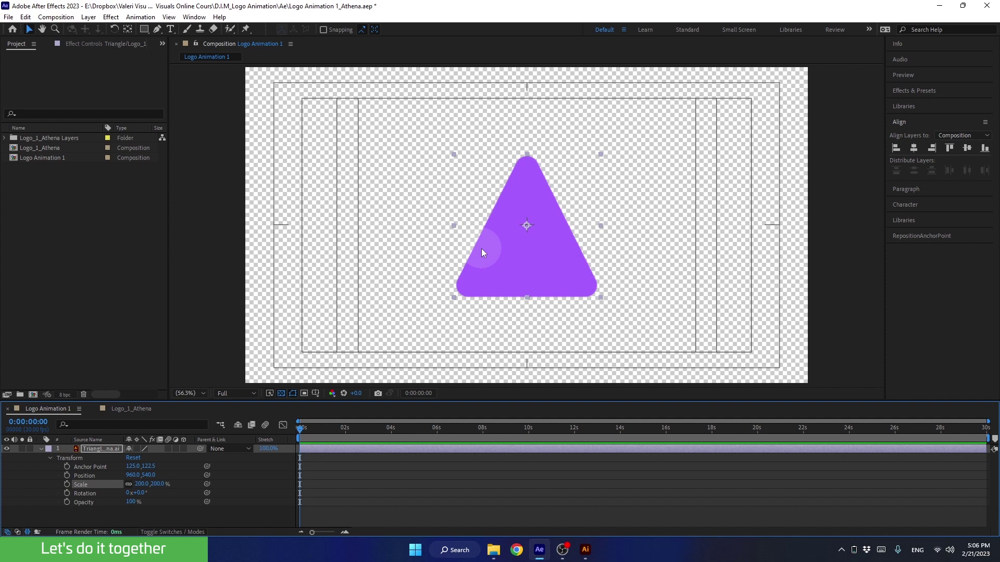
left_click(41, 448)
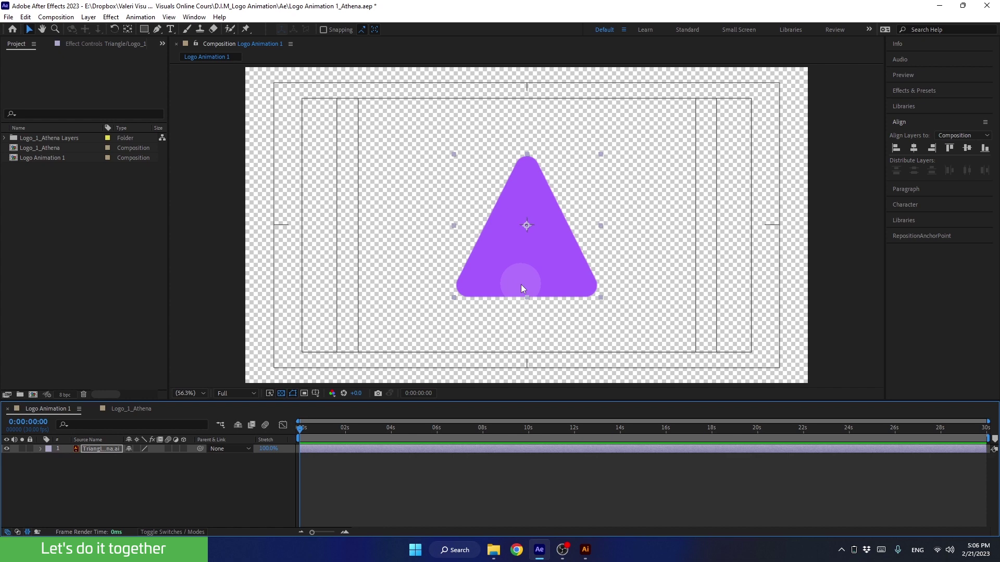
- Turn off the composition's transparency grid and examine the enlarged triangle's edges at 200% magnification
scroll(521, 285, "up", 2)
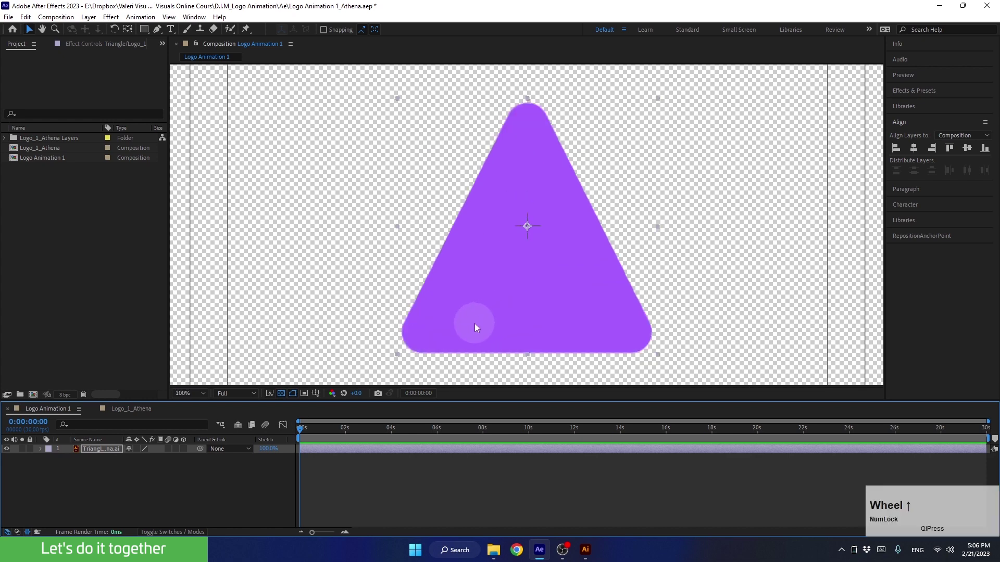
scroll(414, 311, "up", 2)
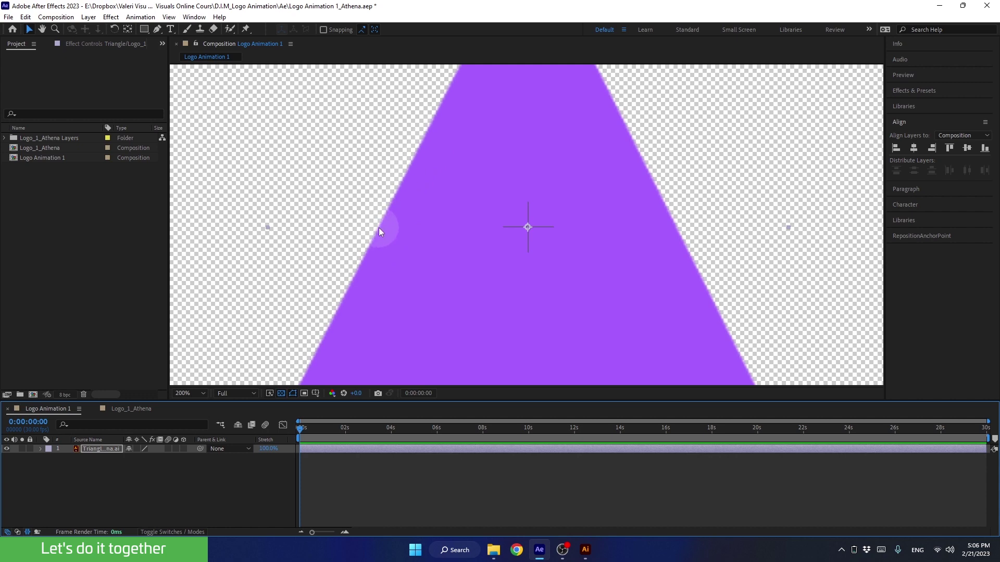
left_click(281, 393)
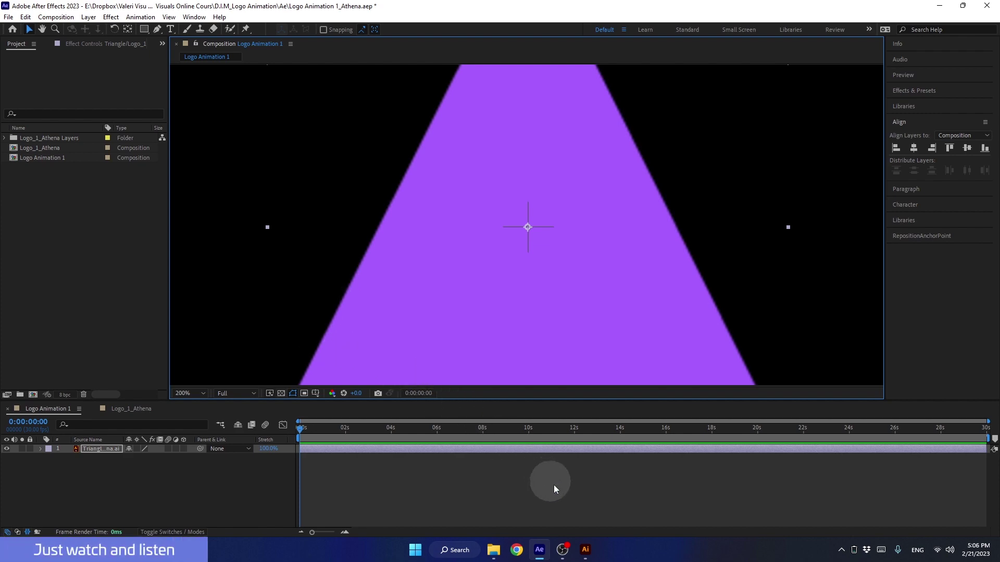
- Switch to Illustrator, enlarge the logo's purple triangle beyond the artboard, and inspect its edge at 400% magnification
left_click(585, 550)
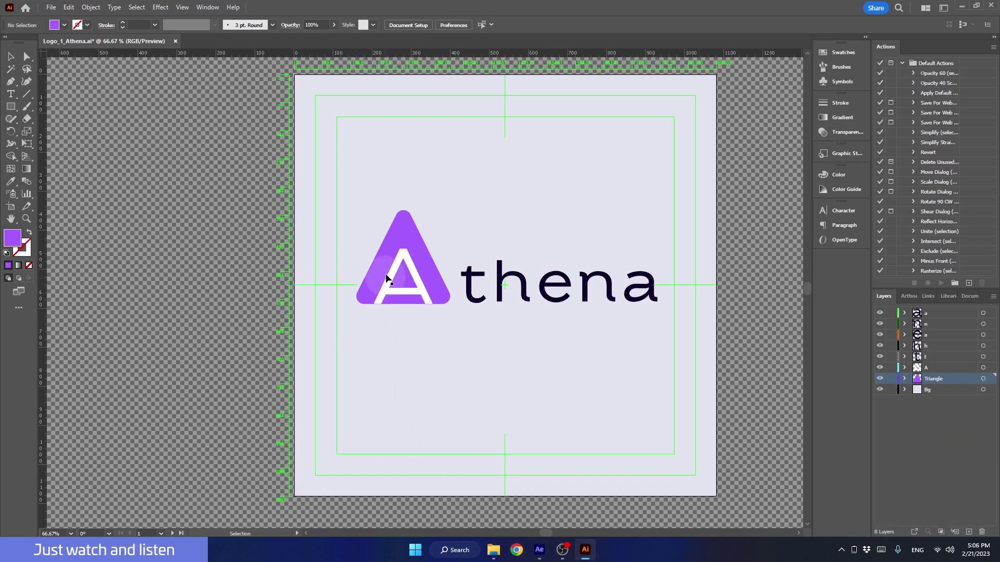
left_click(391, 232)
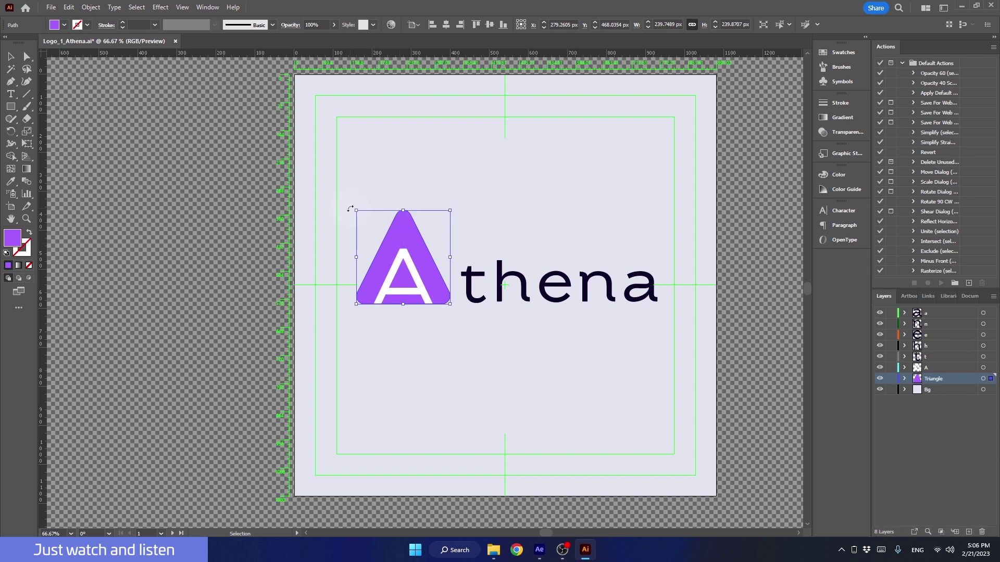
left_click_drag(353, 208, 155, 125)
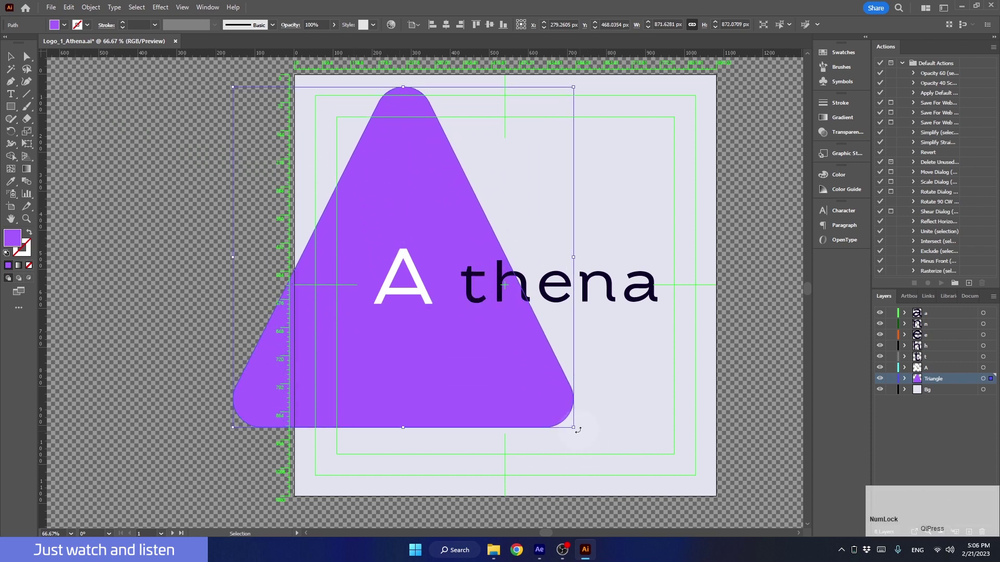
left_click_drag(574, 428, 822, 537)
left_click(706, 344)
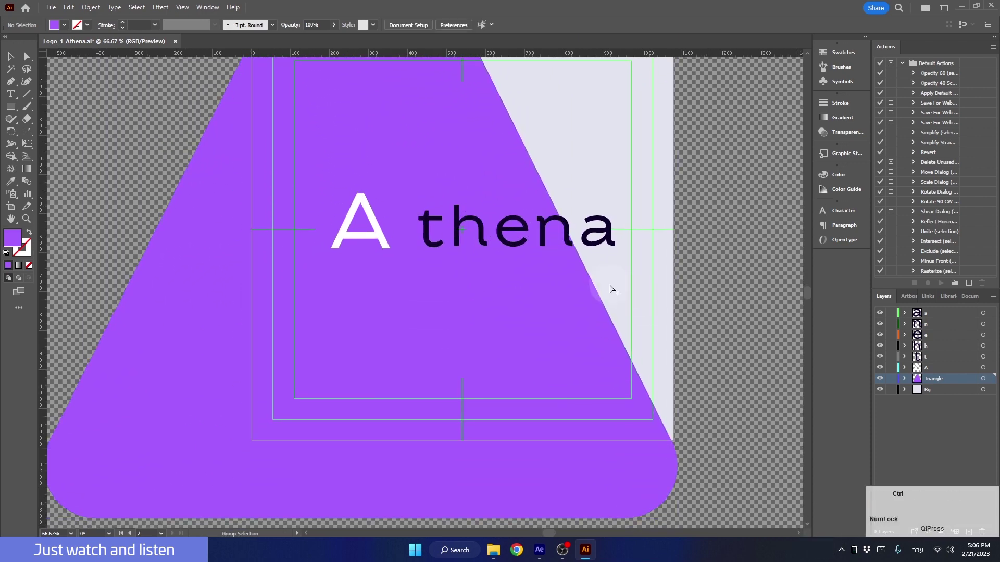
scroll(602, 290, "up", 5)
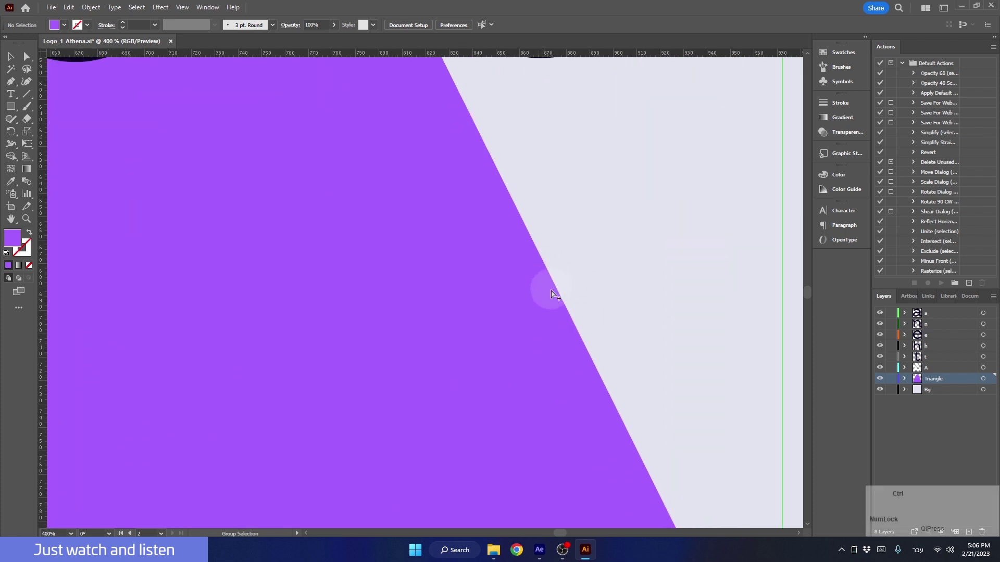
- Undo both enlargements of the triangle in Illustrator
scroll(552, 292, "down", 4)
key("ctrl+z")
key("ctrl+z")
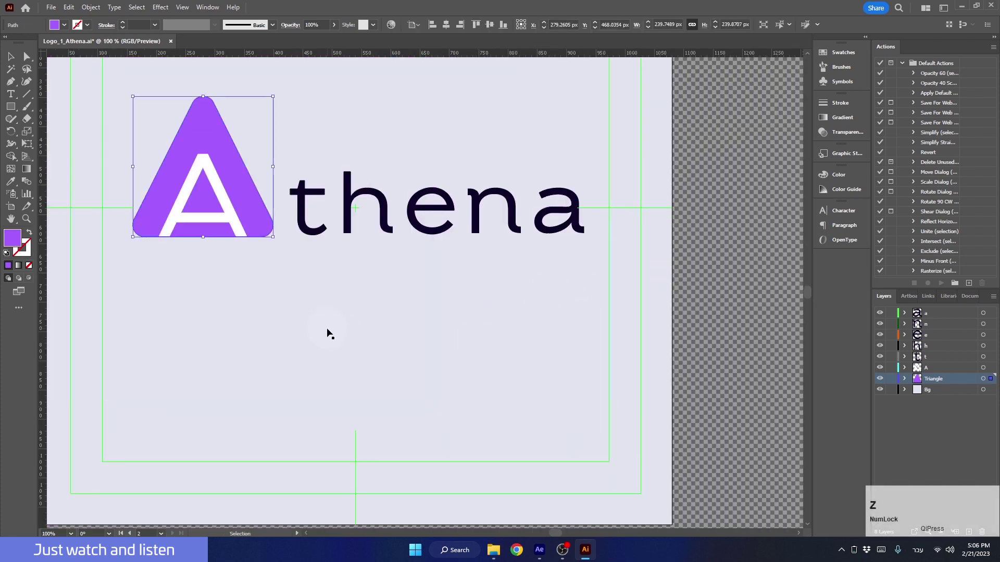
left_click_drag(327, 330, 426, 410)
- Switch back to After Effects and enable continuous rasterization for the triangle layer
left_click(539, 549)
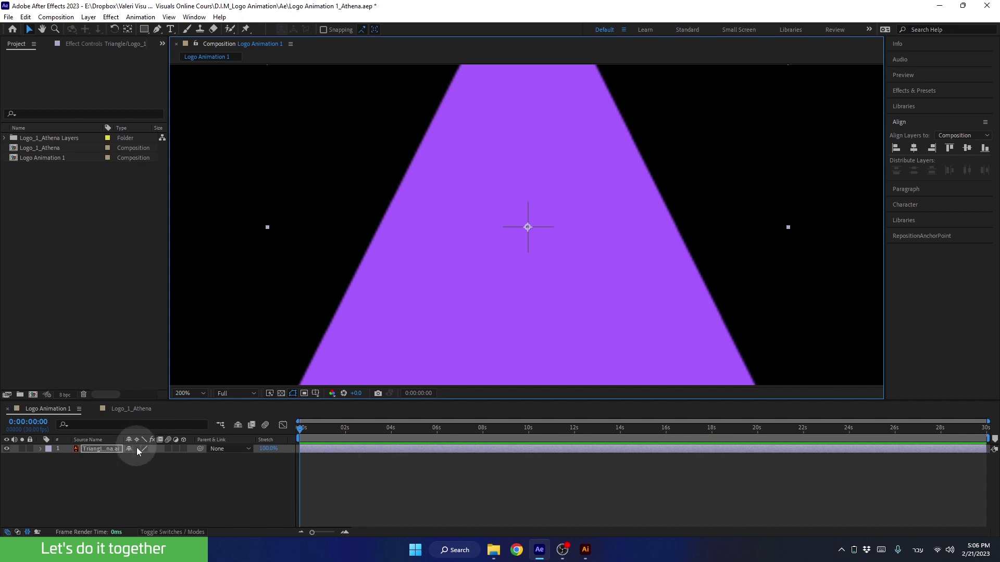
left_click(155, 534)
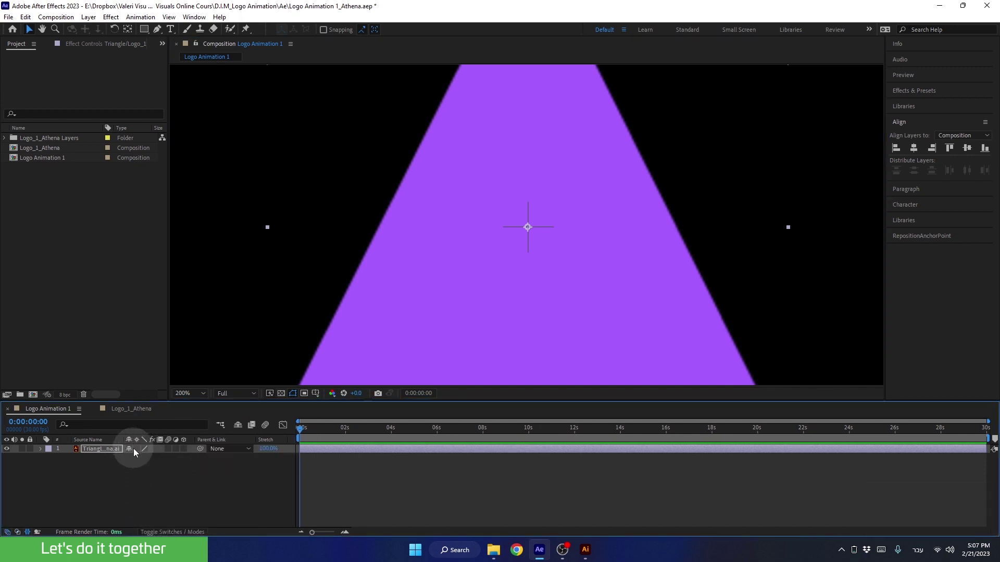
left_click(137, 449)
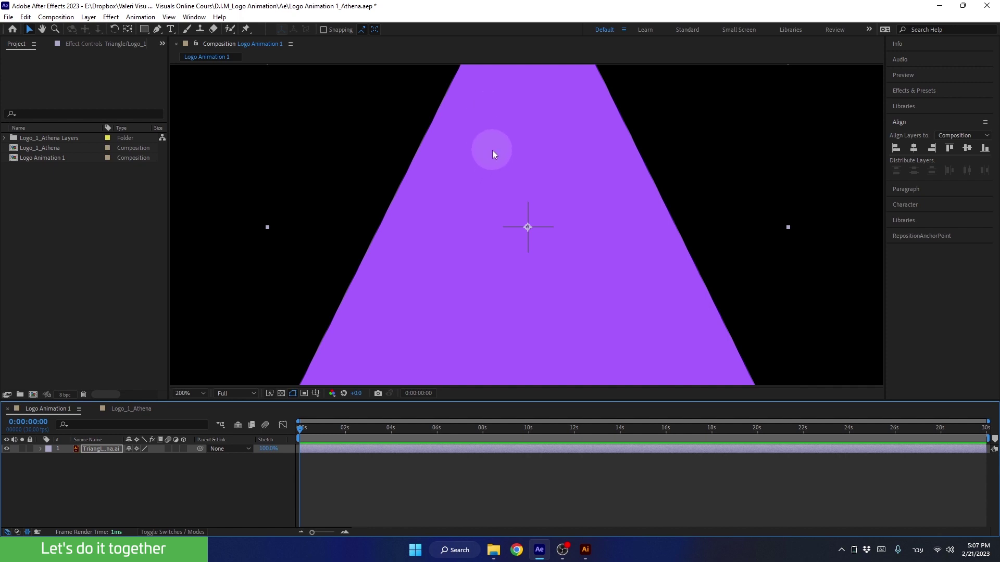
- Examine the triangle's edges and corners at 200% magnification, finishing with the whole composition fitted in the viewer
key("space")
left_click_drag(492, 126, 361, 168)
left_click_drag(614, 315, 389, 205)
left_click_drag(564, 248, 435, 91)
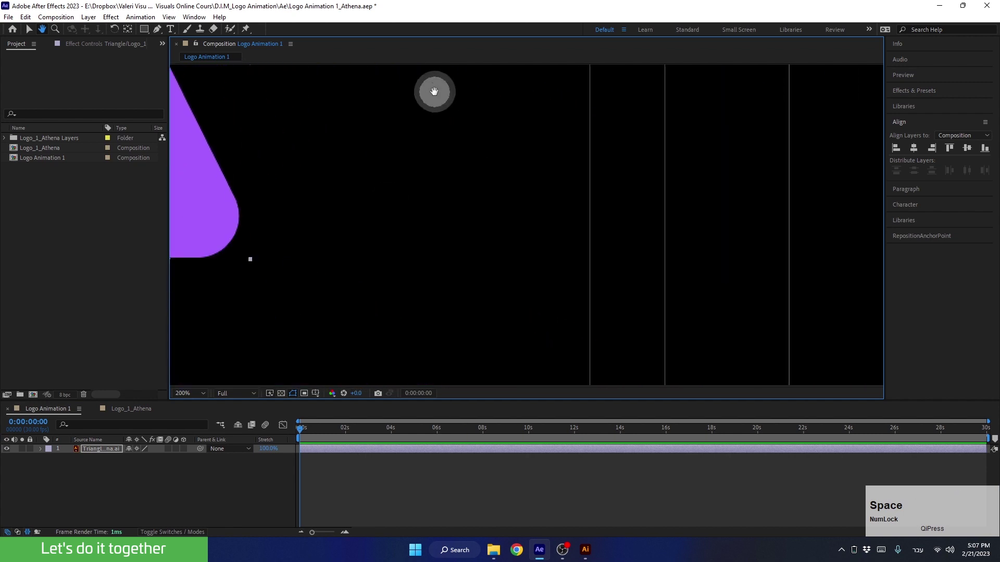
left_click_drag(623, 315, 682, 200)
left_click_drag(378, 241, 652, 186)
left_click_drag(395, 200, 671, 299)
left_click_drag(456, 195, 627, 315)
left_click_drag(467, 167, 614, 316)
left_click_drag(587, 185, 533, 304)
left_click_drag(626, 230, 396, 221)
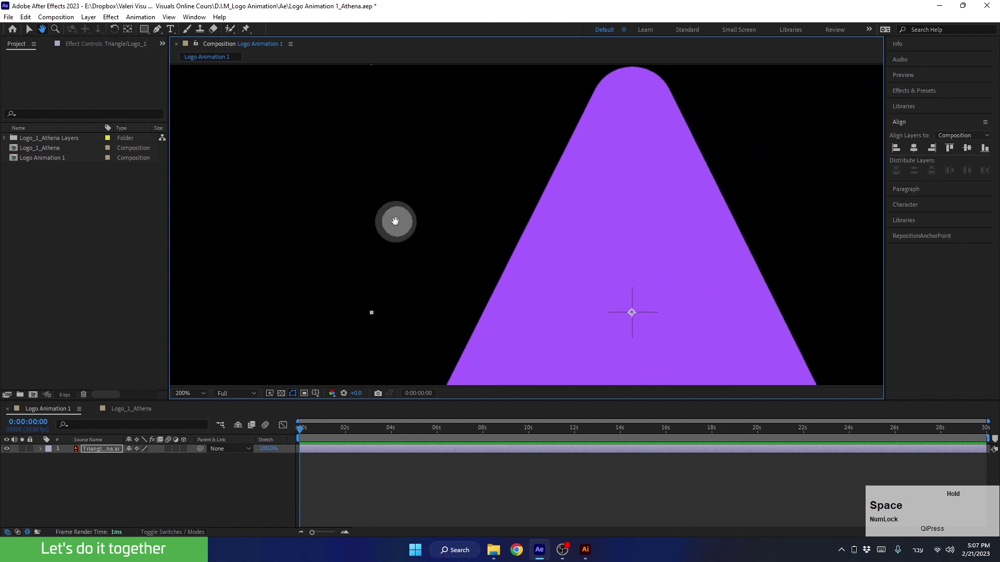
left_click_drag(498, 215, 403, 258)
left_click_drag(411, 173, 404, 306)
left_click_drag(648, 223, 446, 287)
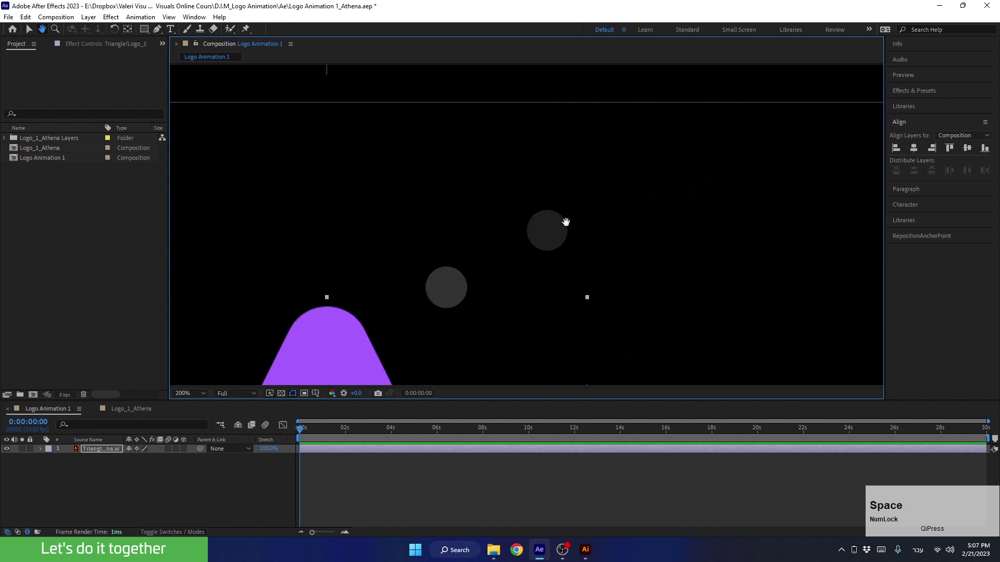
left_click_drag(597, 188, 486, 217)
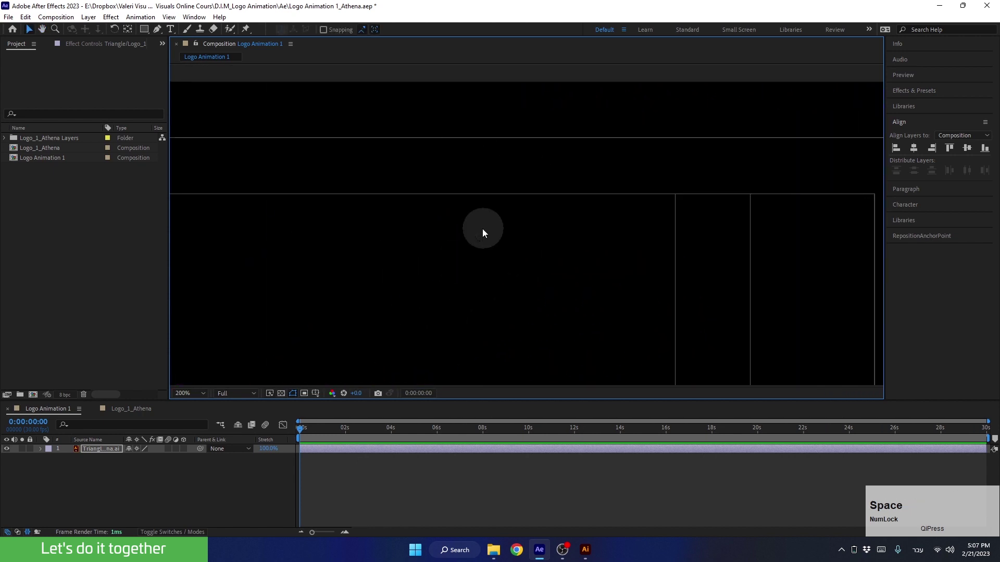
left_click(184, 391)
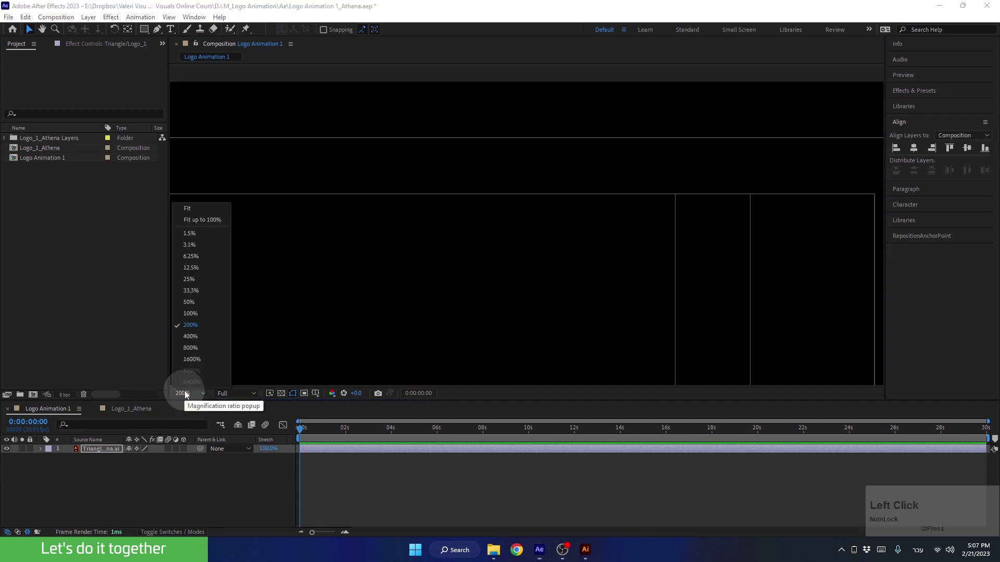
left_click(186, 204)
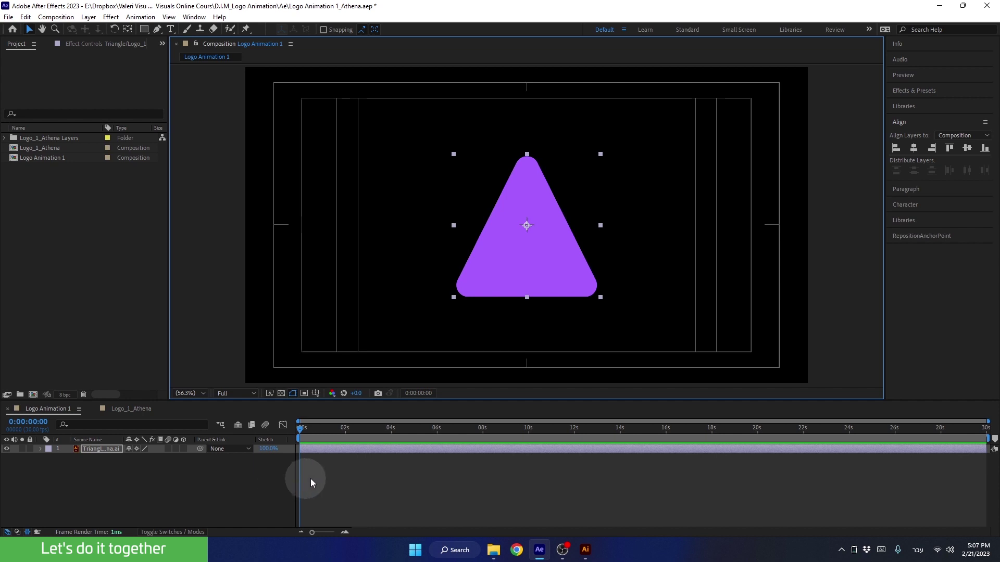
- Switch to File Explorer and go to the Freepik folder inside the project's Assets folder
left_click(493, 550)
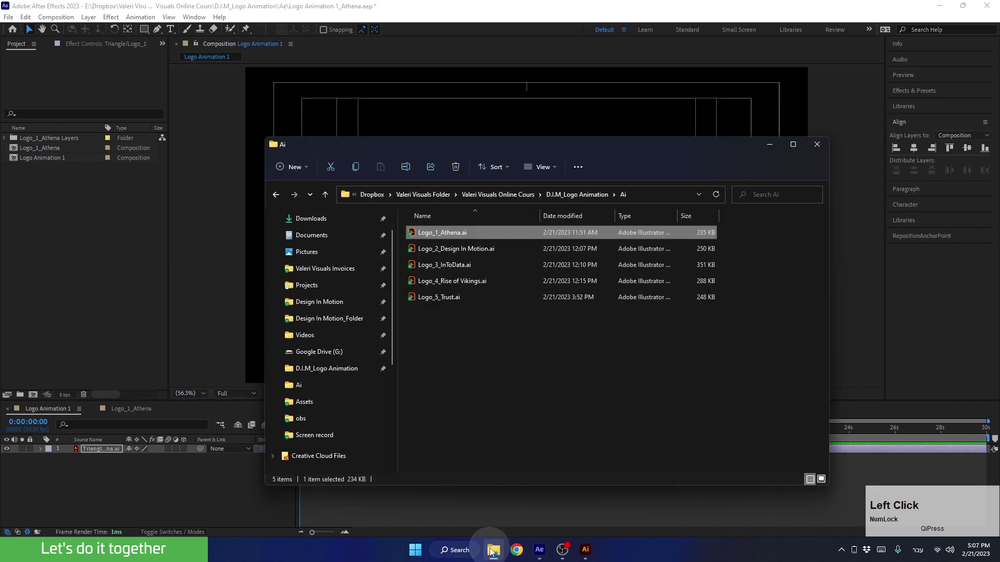
left_click(550, 195)
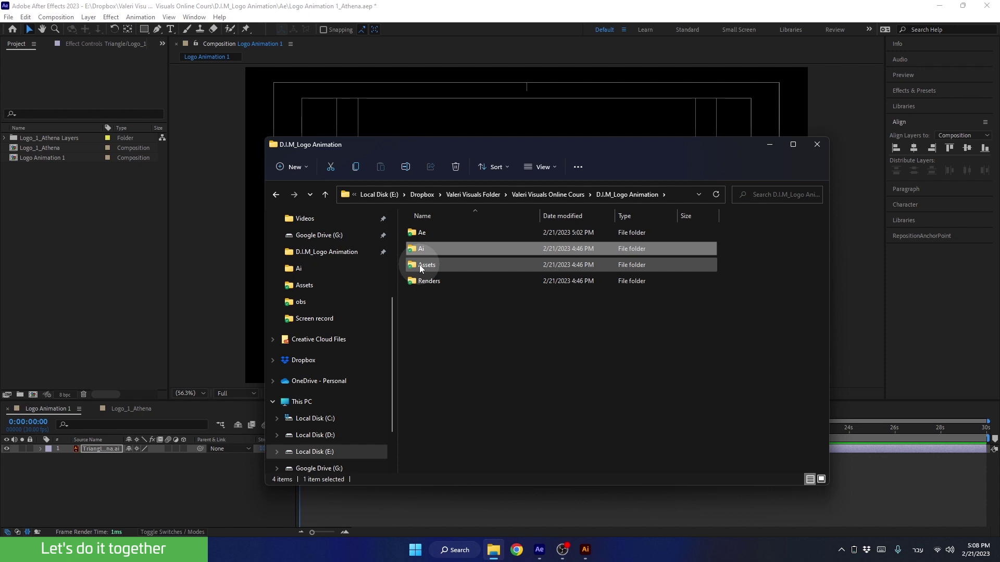
double_click(420, 265)
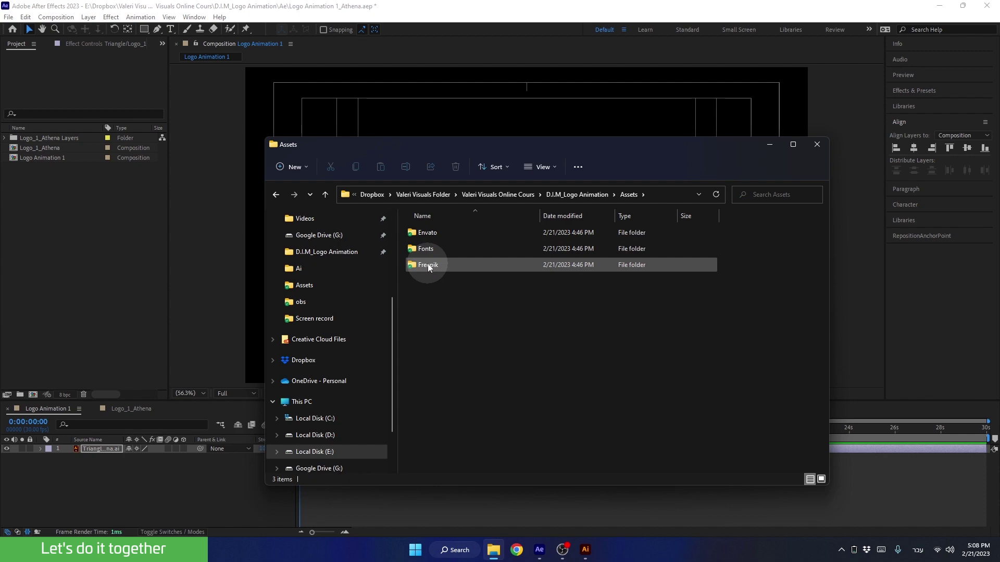
double_click(427, 265)
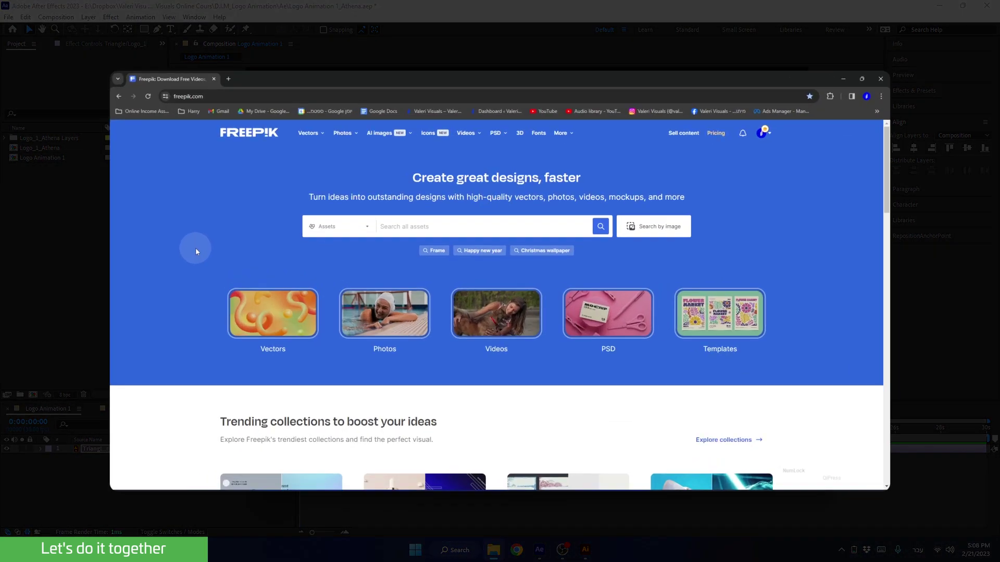
- Search the Freepik website for Athena, limit the results to free vectors, and browse them
left_click(389, 225)
type("Ath")
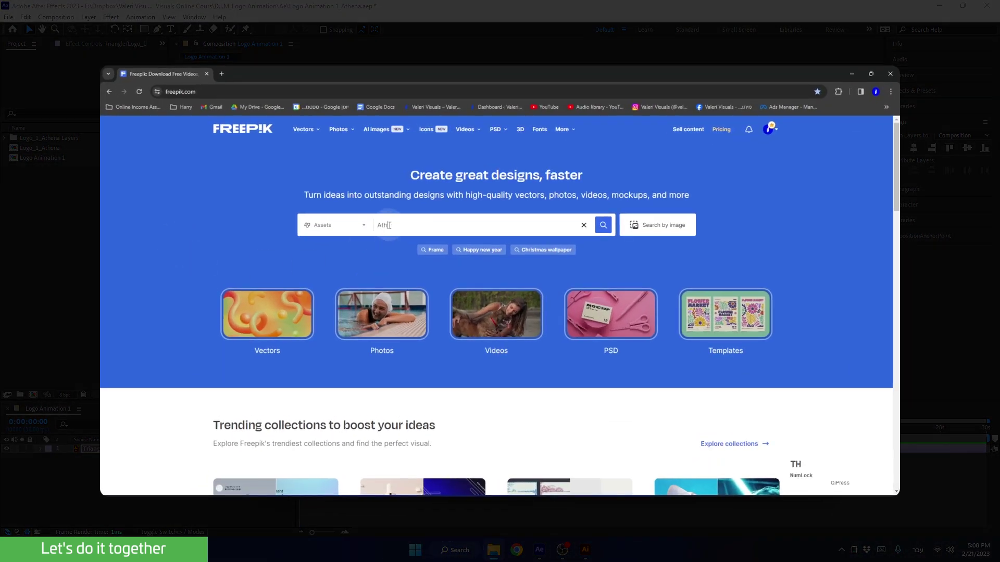
type("ena")
key("Return")
left_click(125, 216)
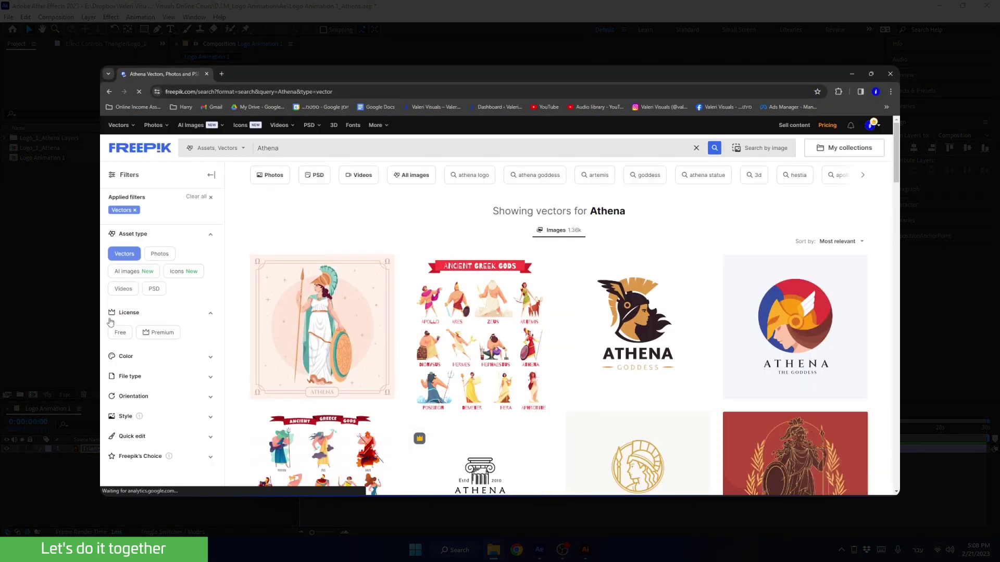
left_click(120, 332)
scroll(854, 234, "down", 5)
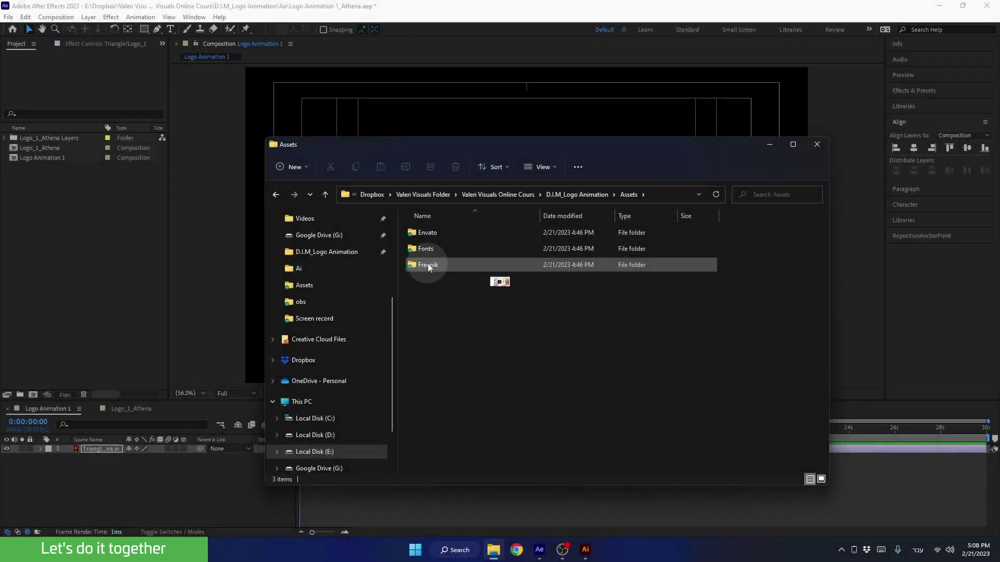
- Open 24.eps from the Athena silhouette folder inside Freepik in Illustrator, retaining the 9-slice scaling option for symbols
left_click(427, 264)
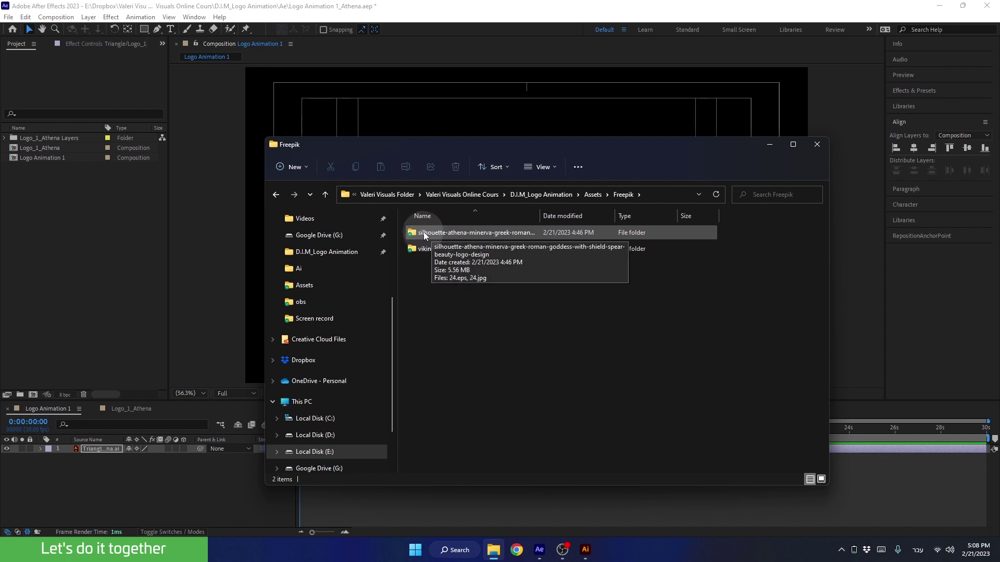
double_click(424, 235)
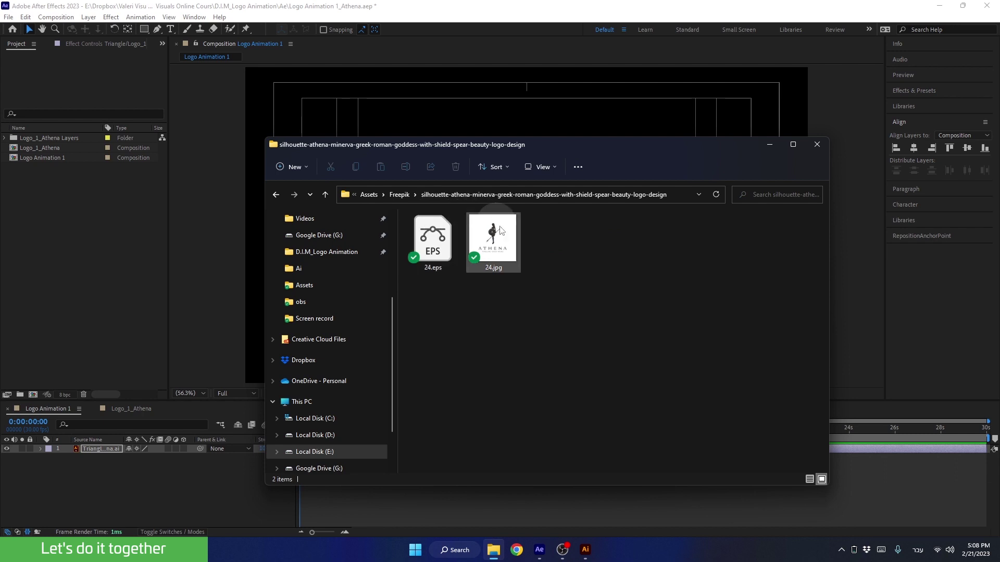
right_click(434, 240)
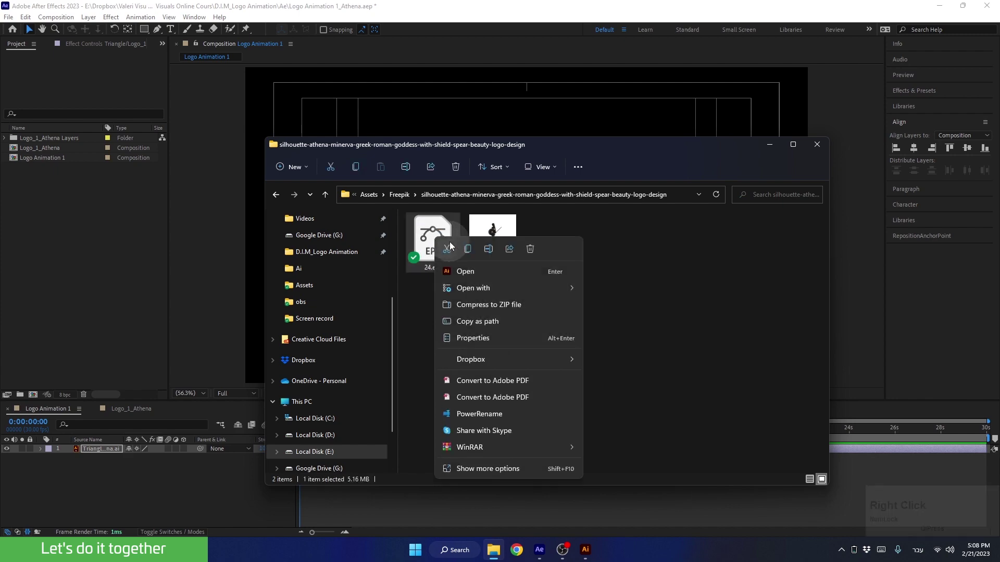
left_click(465, 272)
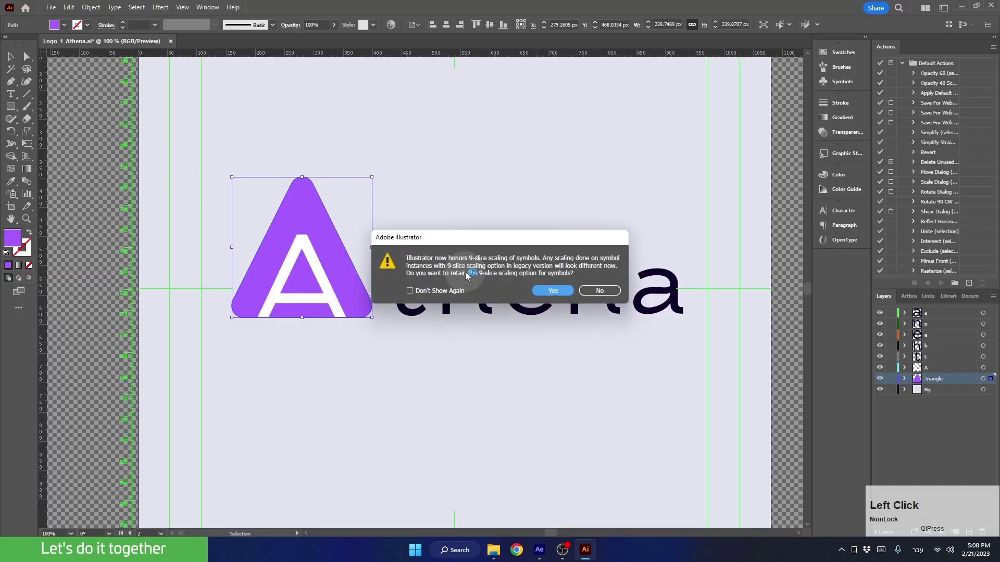
left_click(552, 290)
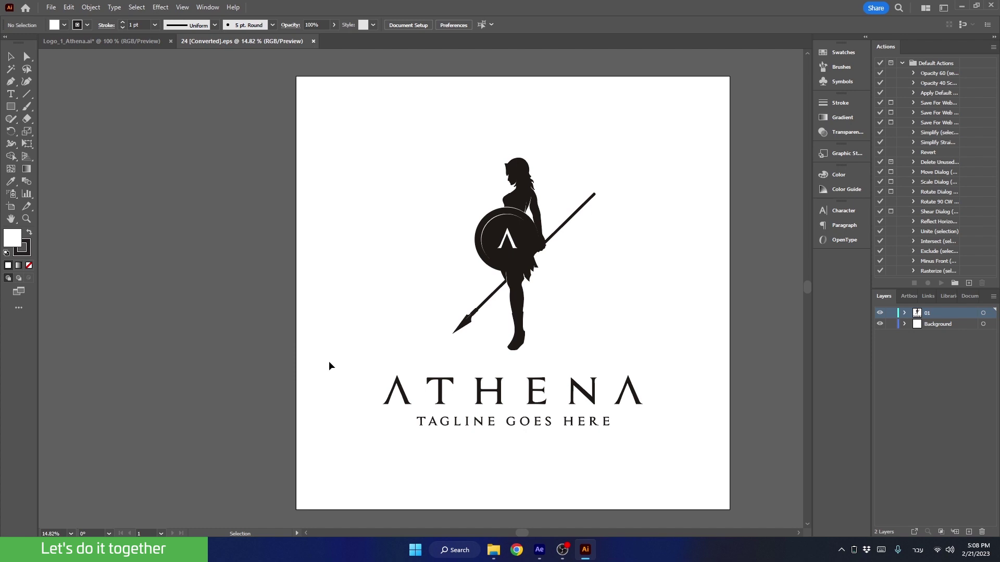
- Delete the ATHENA title with its tagline and the letter A on the shield, keeping only the silhouette figure
left_click_drag(330, 366, 678, 481)
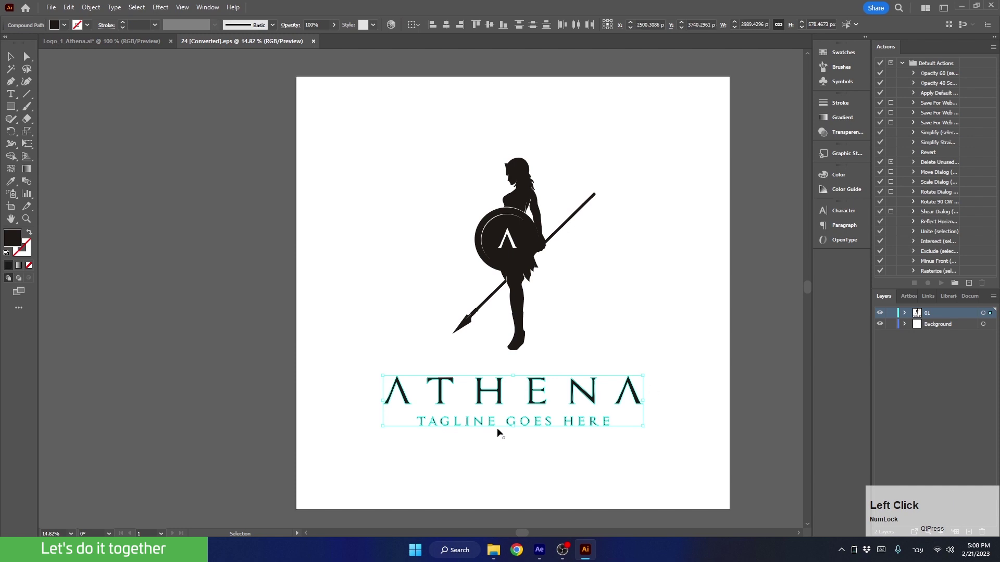
key("Delete")
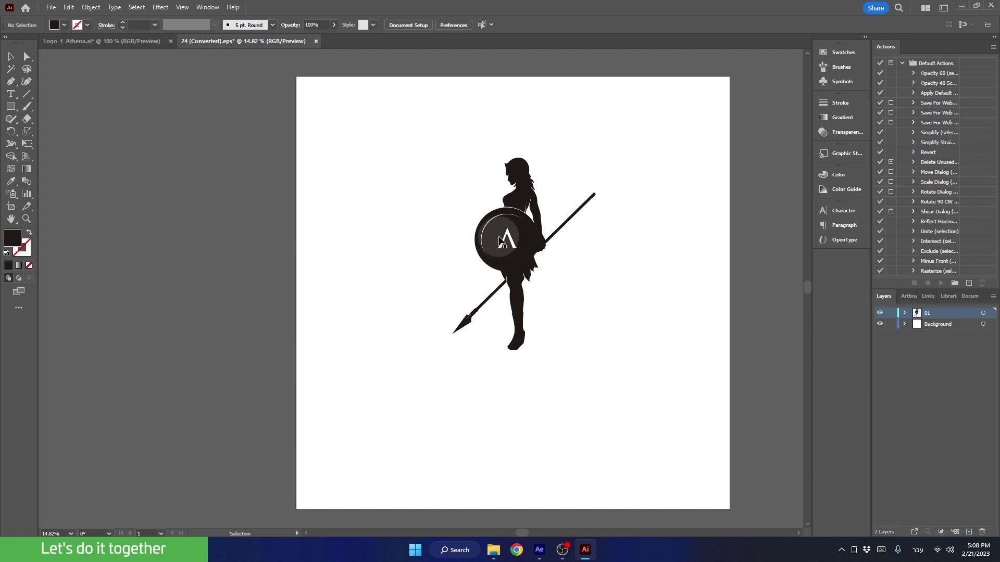
left_click(499, 263)
mouse_move(499, 263)
left_mouse_down()
mouse_move(509, 223)
mouse_move(506, 249)
left_mouse_up()
key("Delete")
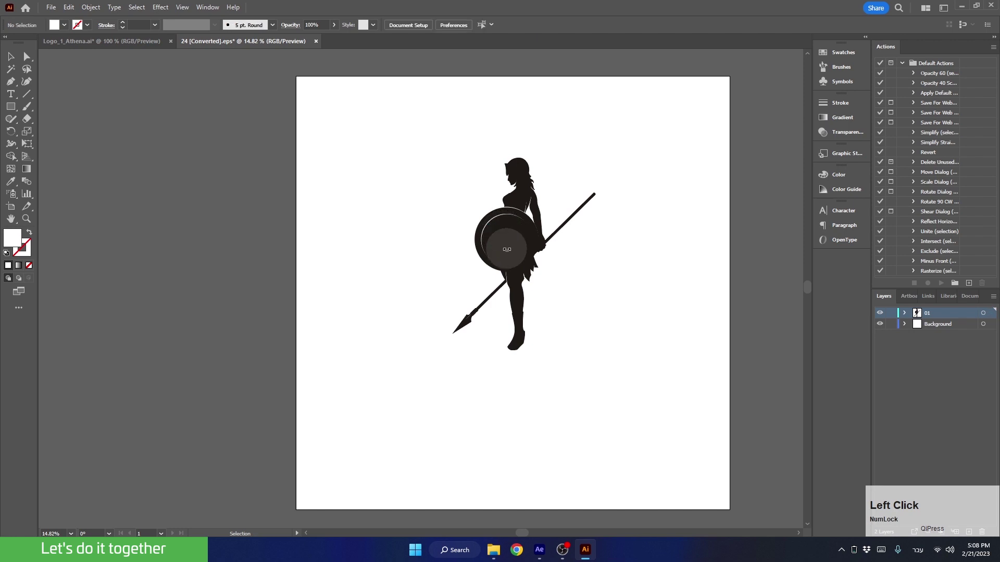
- Delete the Background layer together with its artwork
left_click_drag(393, 122, 614, 404)
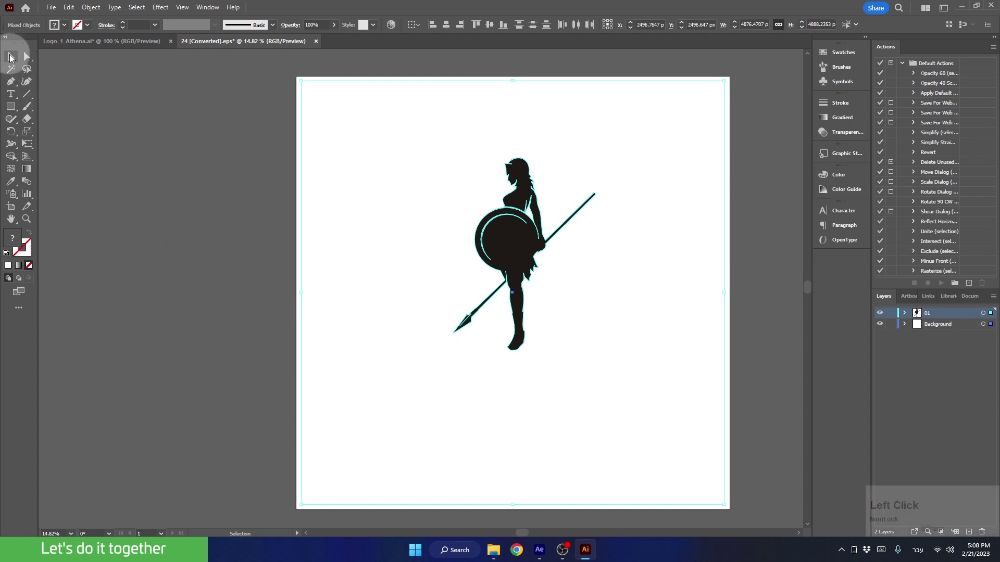
left_click(10, 54)
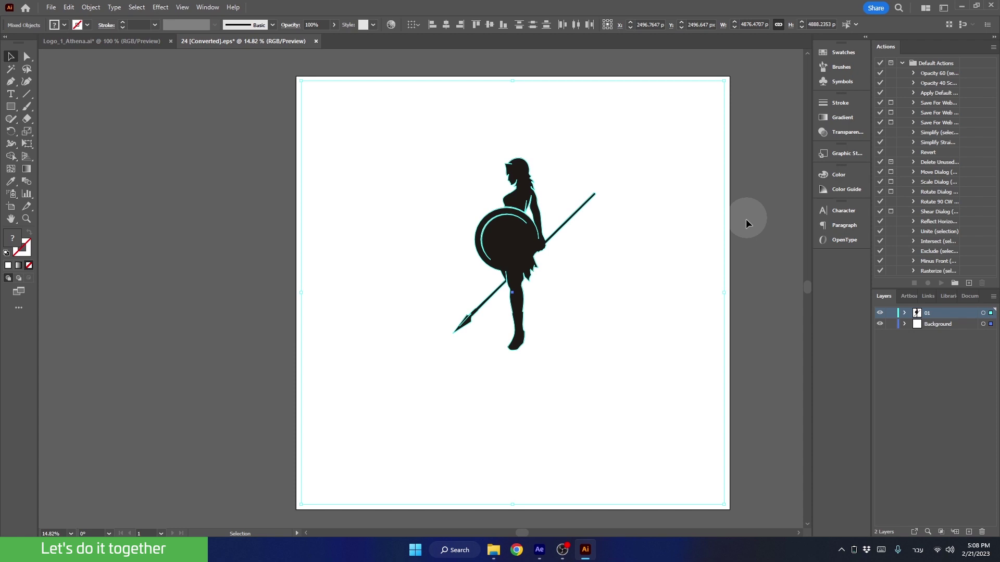
left_click(922, 323)
left_click(982, 531)
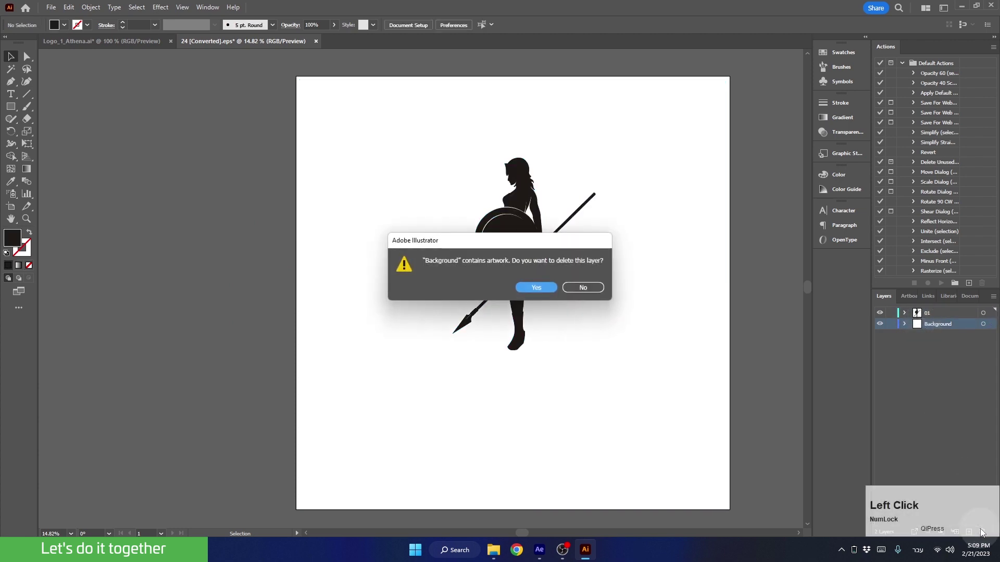
left_click(535, 288)
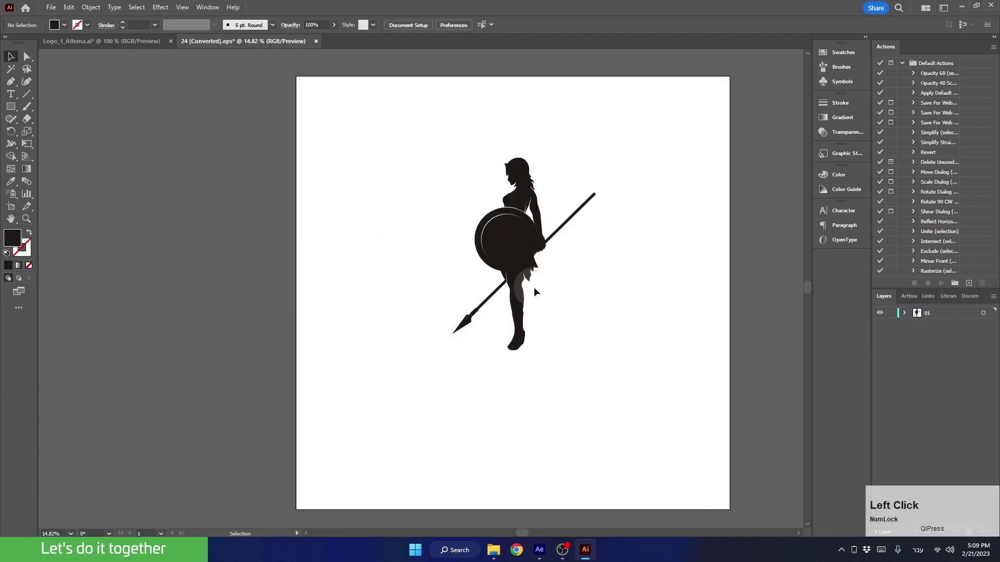
- Enlarge the silhouette proportionally to about 2748 by 3708 px and center it horizontally and vertically on the artboard
left_click(508, 235)
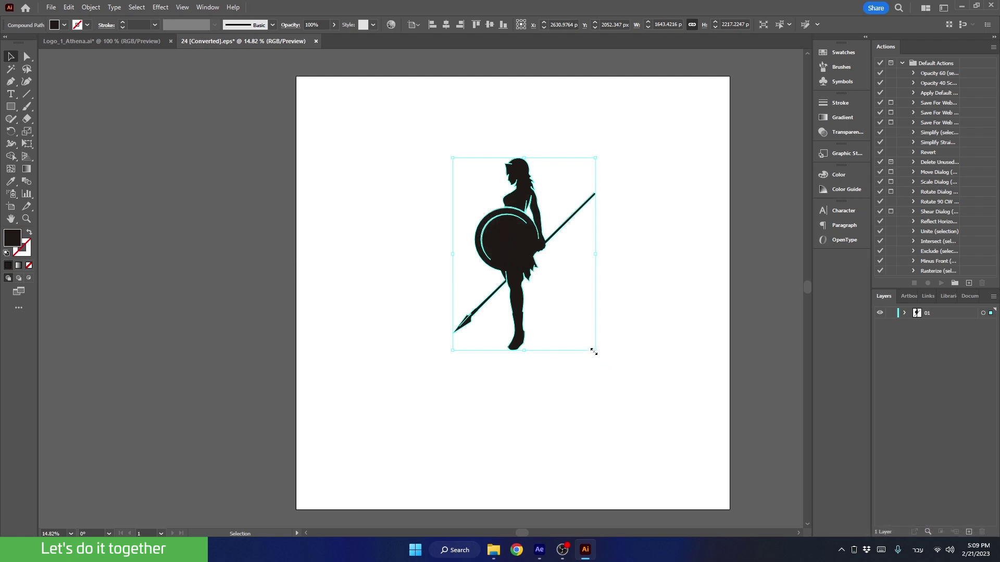
left_click_drag(593, 351, 678, 416)
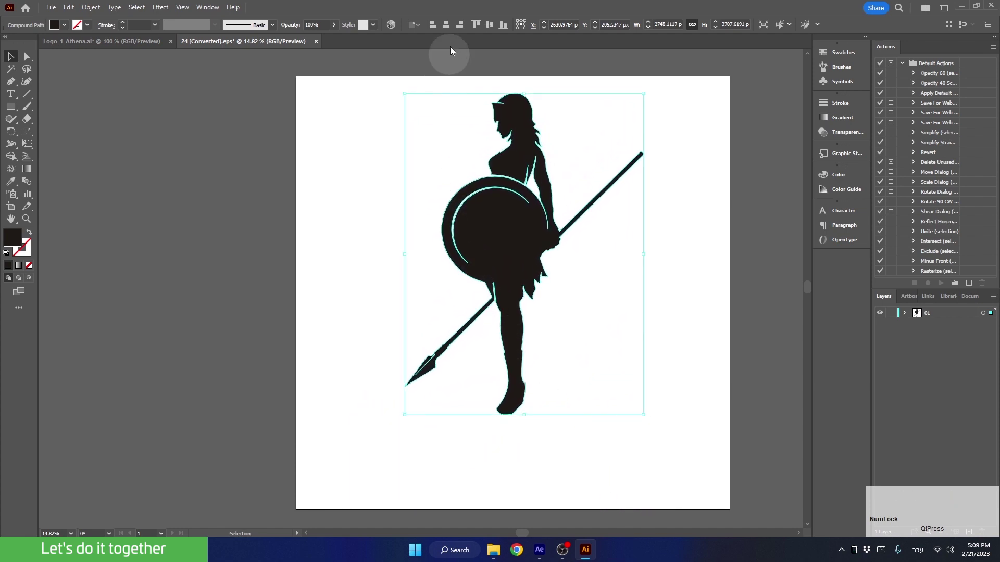
left_click(445, 24)
left_click(488, 25)
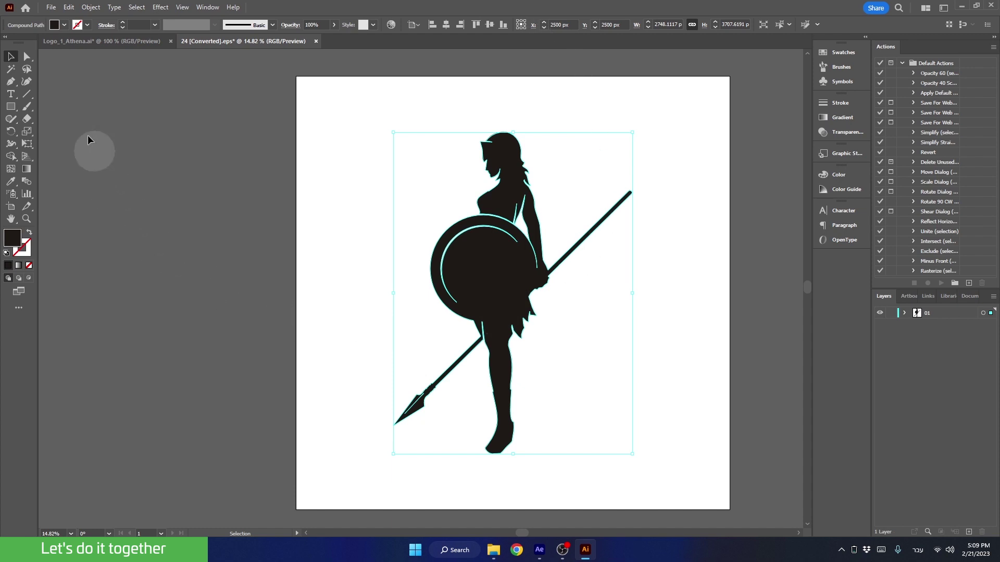
- Start saving the document on the computer, choosing the Freepik Athena silhouette folder and the Adobe Illustrator (*.AI) format
left_click(50, 7)
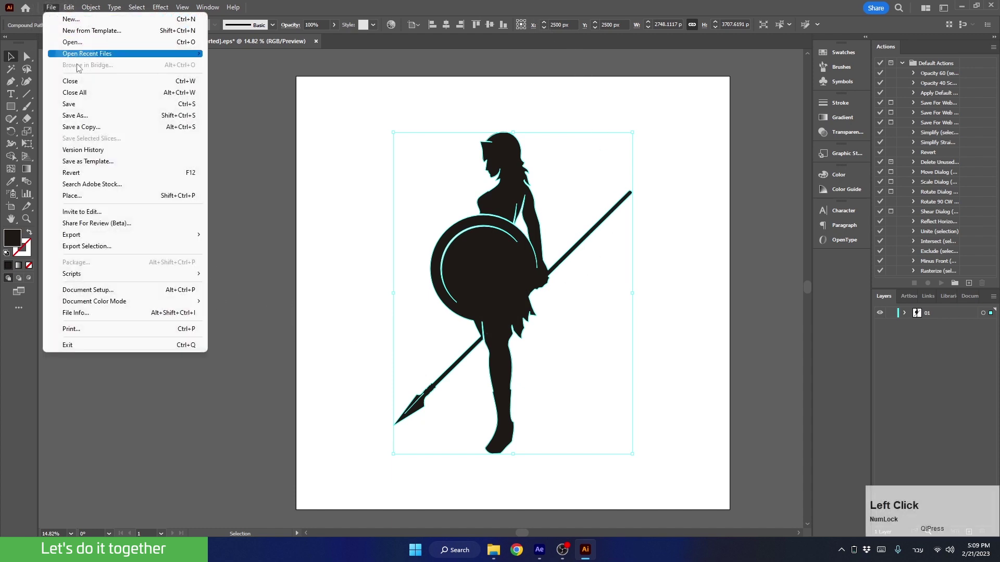
left_click(80, 106)
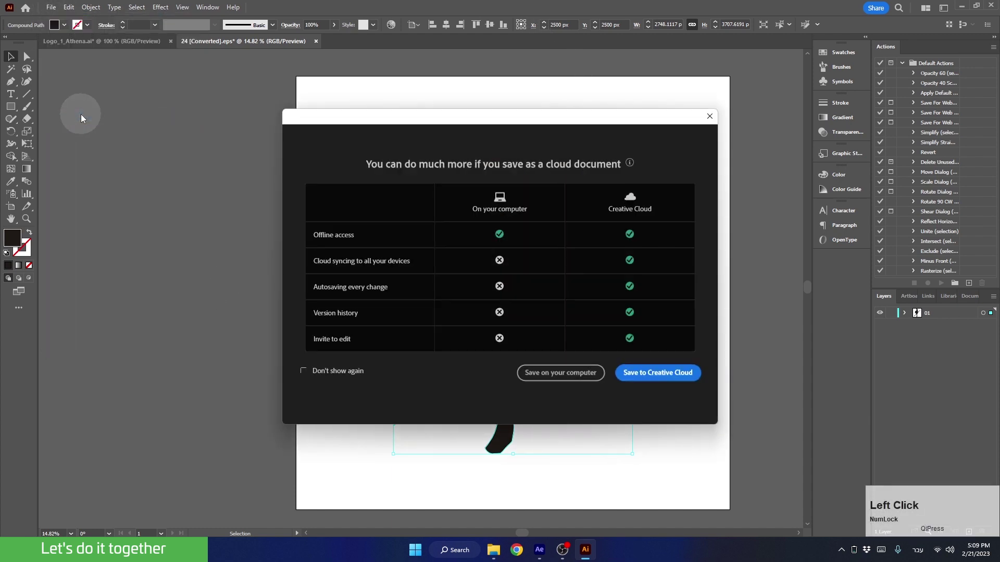
left_click(544, 373)
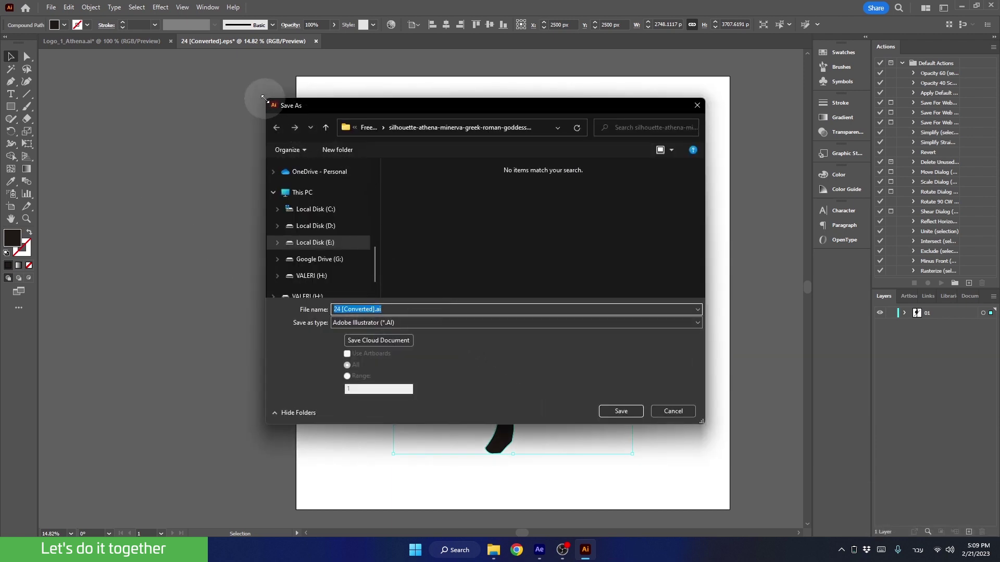
left_click_drag(266, 98, 170, 58)
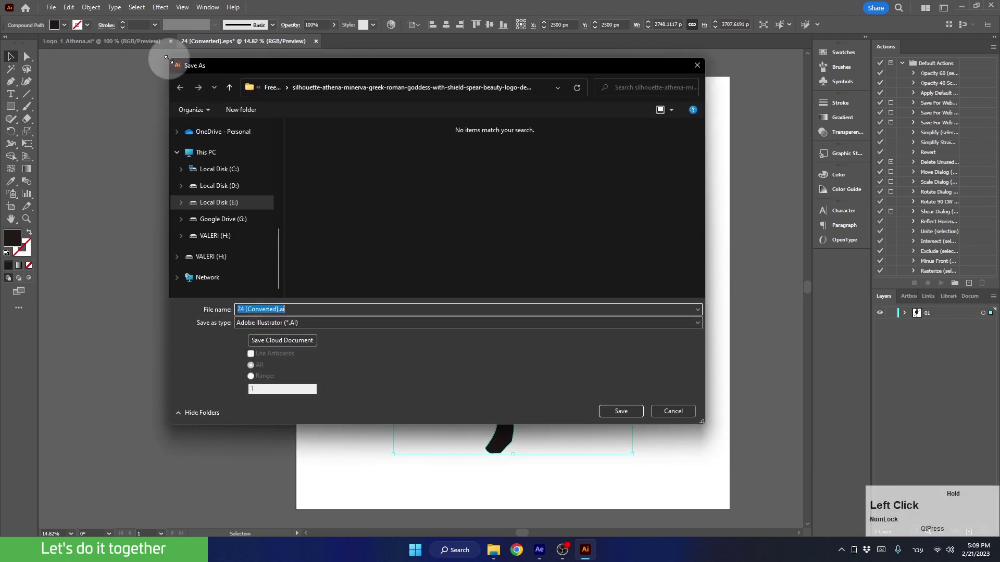
left_click(267, 88)
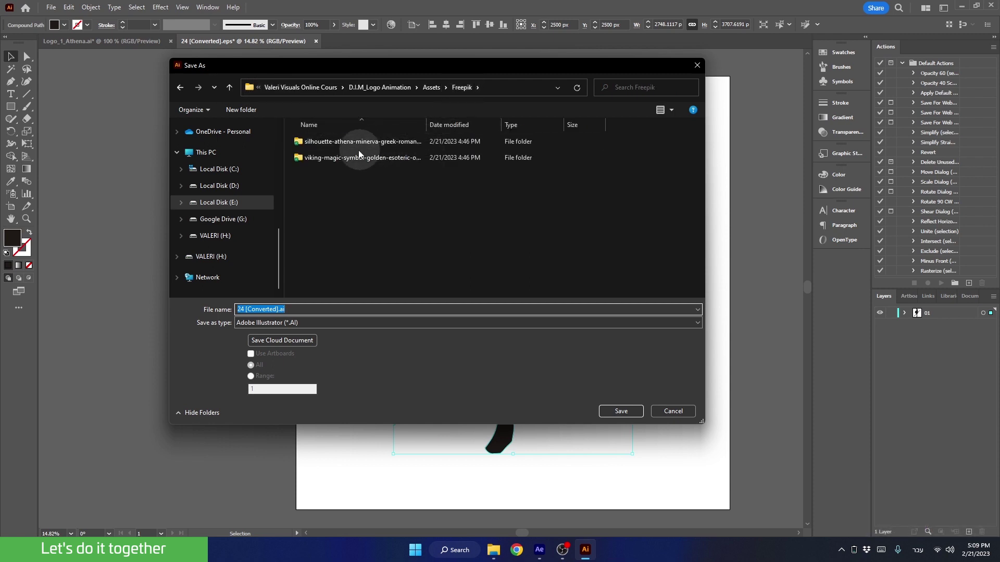
double_click(321, 143)
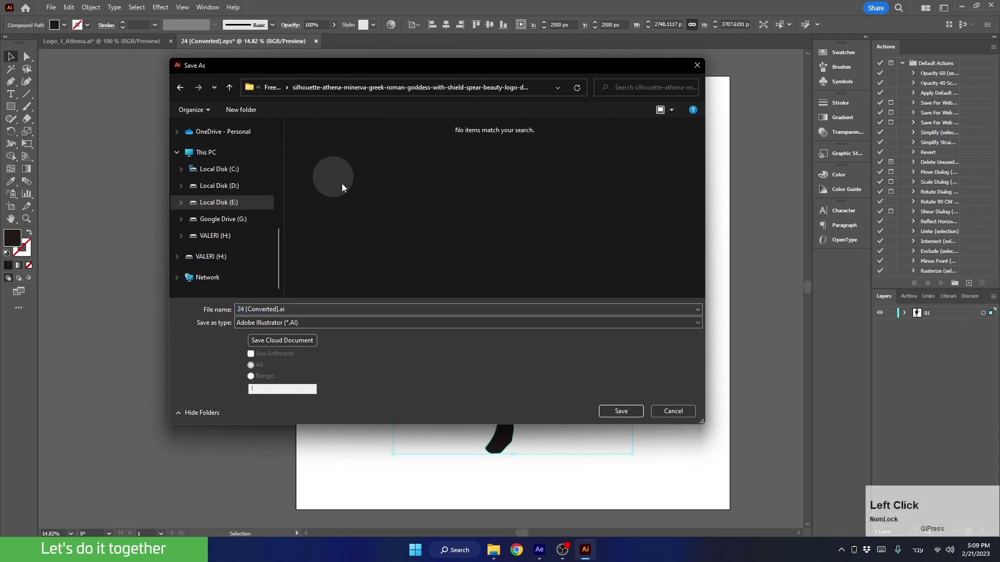
left_click(289, 323)
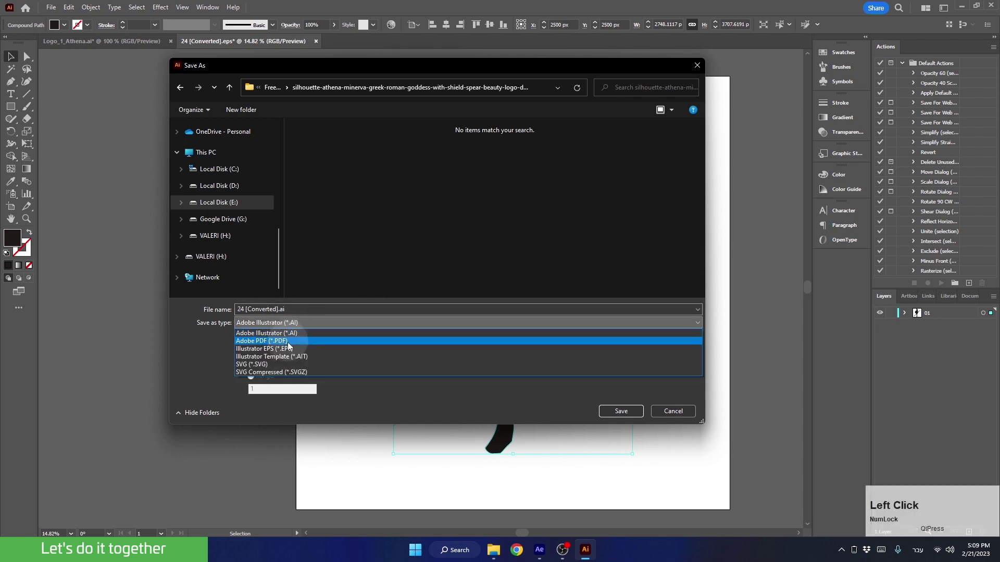
left_click(281, 332)
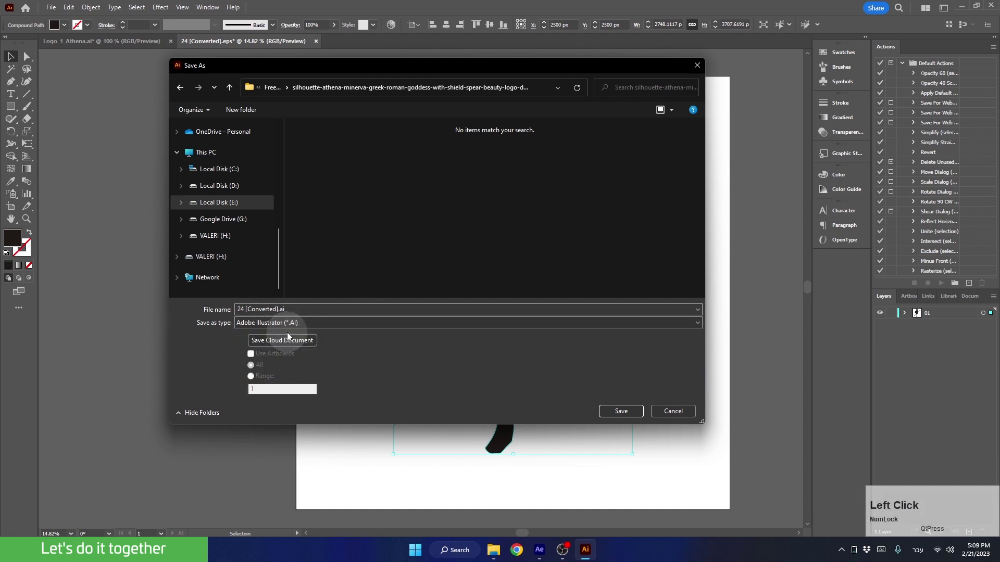
- Name the file Athena Silhouette.ai and save it with the default Illustrator options
left_click(274, 308)
key("Right")
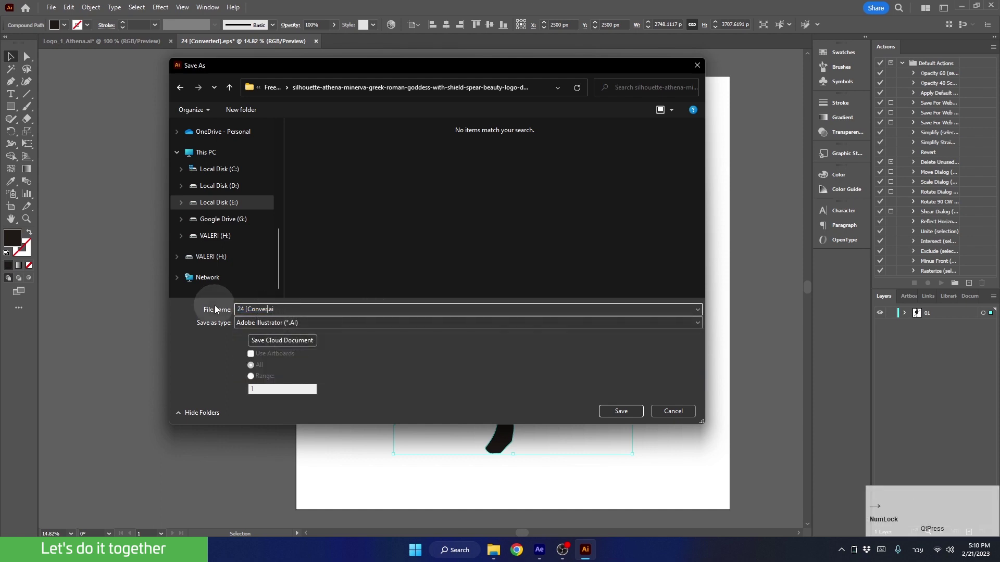
key("BackSpace")
key("BackSpace")
key("BackSpace")
key("BackSpace")
key("BackSpace")
key("BackSpace")
key("BackSpace")
key("BackSpace")
key("BackSpace")
key("BackSpace")
type("Athena Sil")
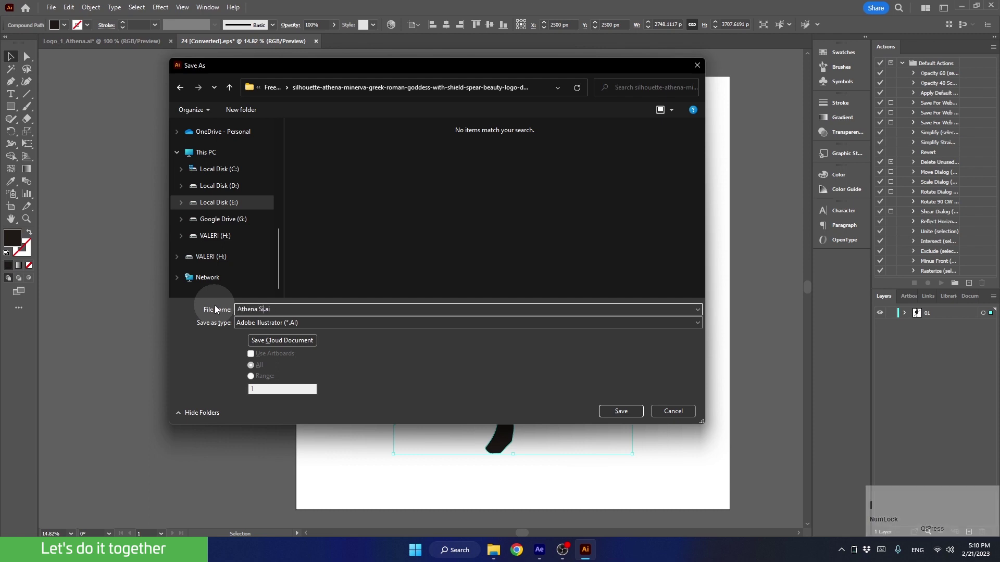
type("houett")
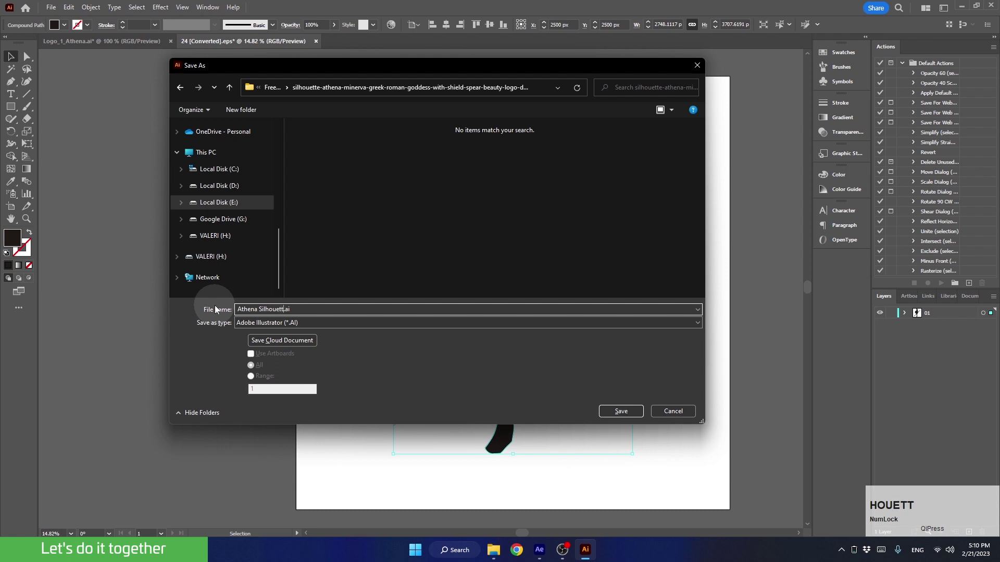
type("e")
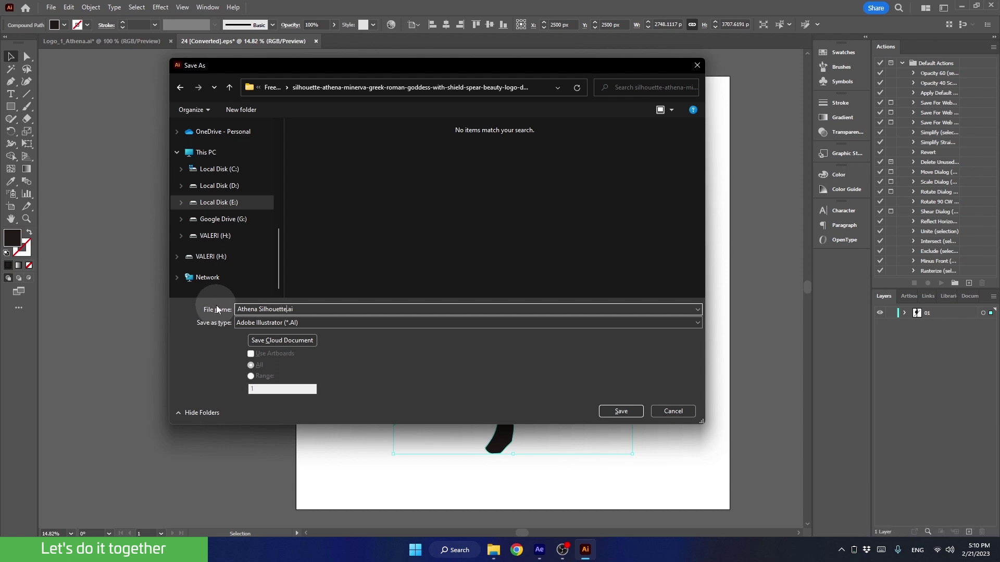
left_click(608, 412)
left_click(540, 422)
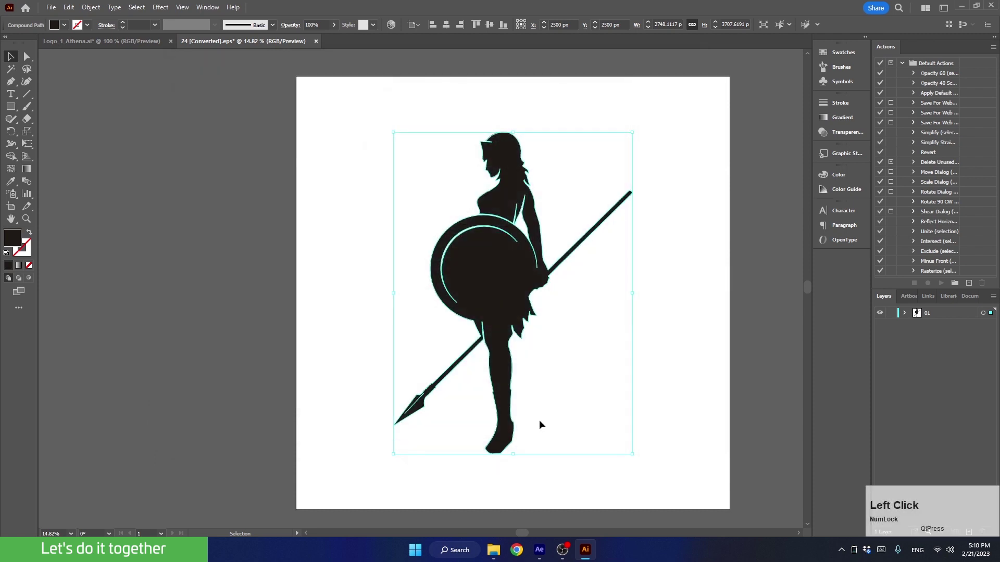
- Switch back to File Explorer over After Effects and import Athena Silhouette.ai into the project as footage with merged layers
left_click(583, 552)
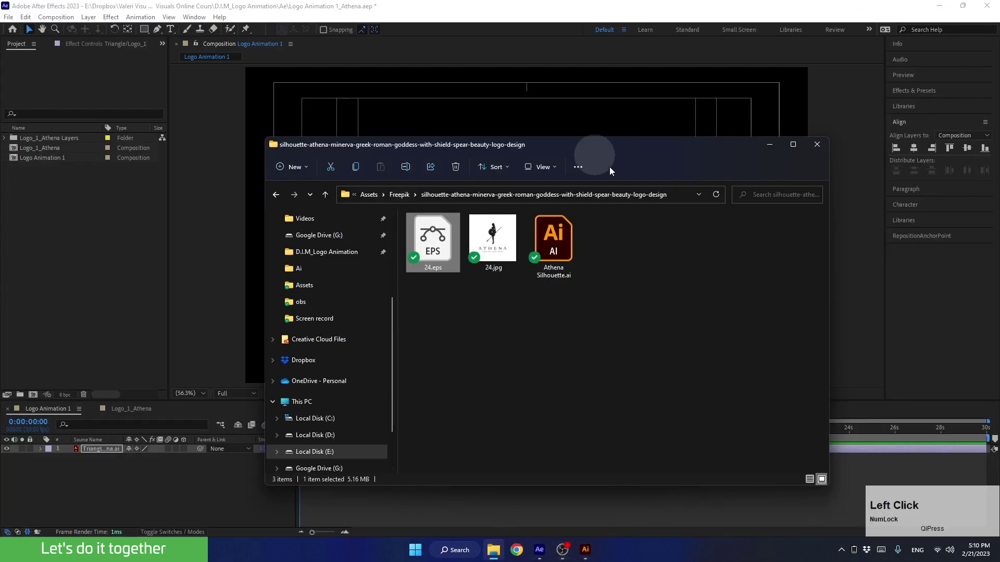
left_click_drag(555, 240, 39, 213)
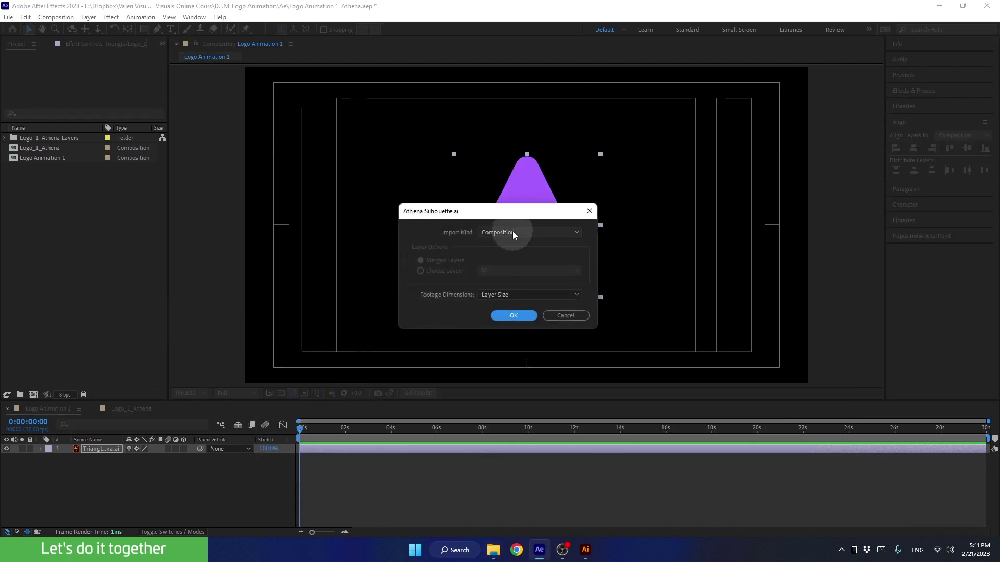
left_click(483, 232)
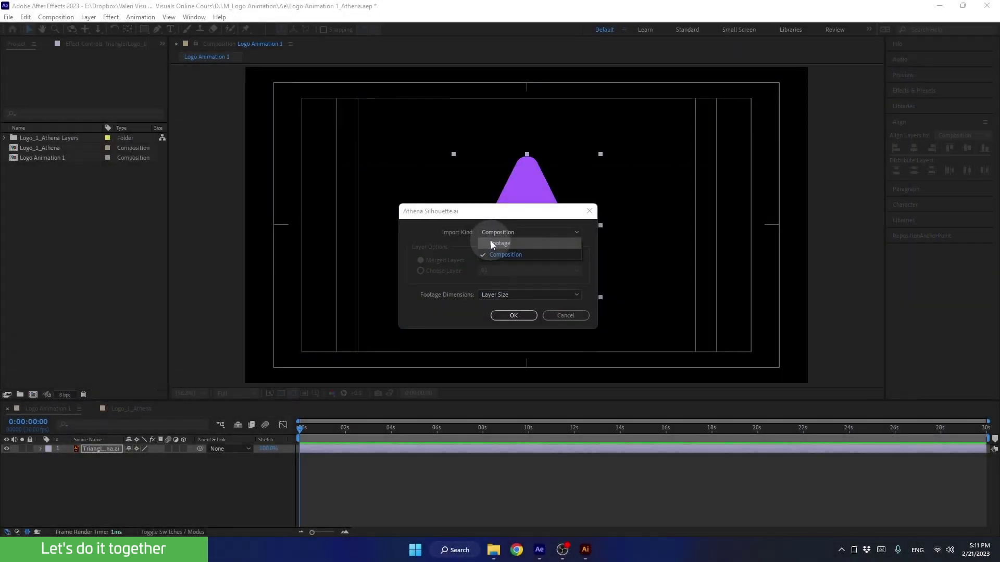
left_click(491, 243)
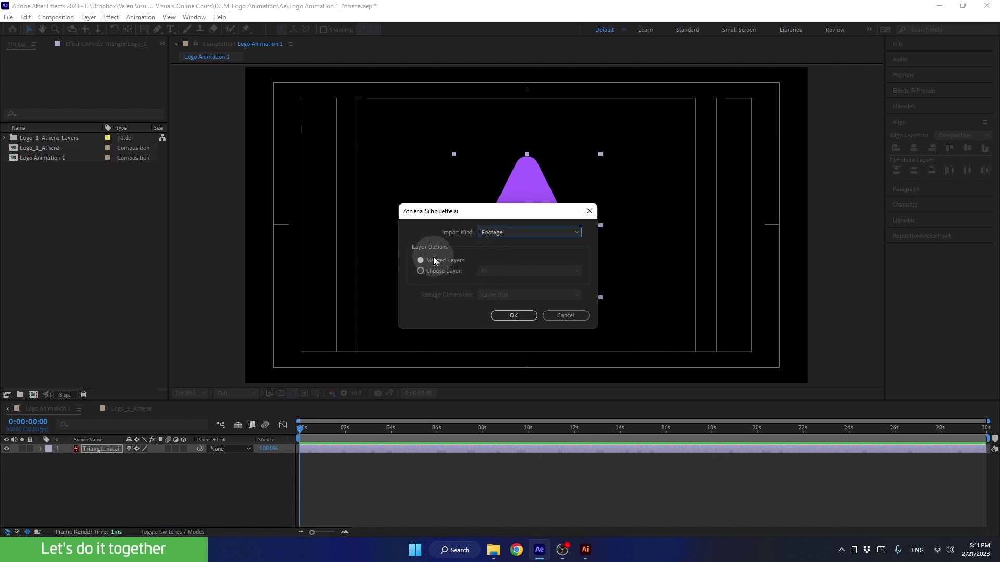
left_click(513, 315)
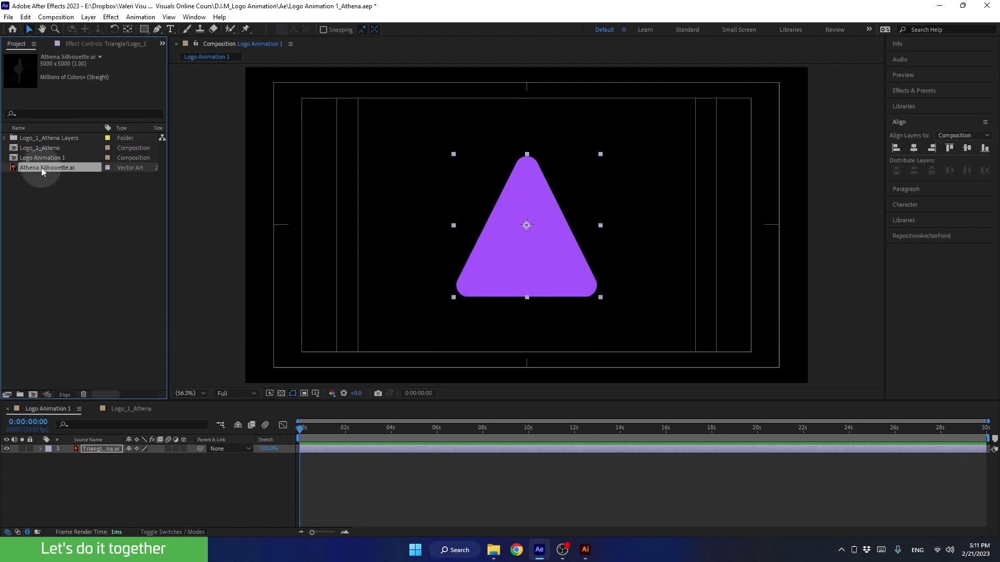
- Add Athena Silhouette.ai to Logo Animation 1 above the triangle layer and shift it within the frame
left_click_drag(36, 167, 99, 448)
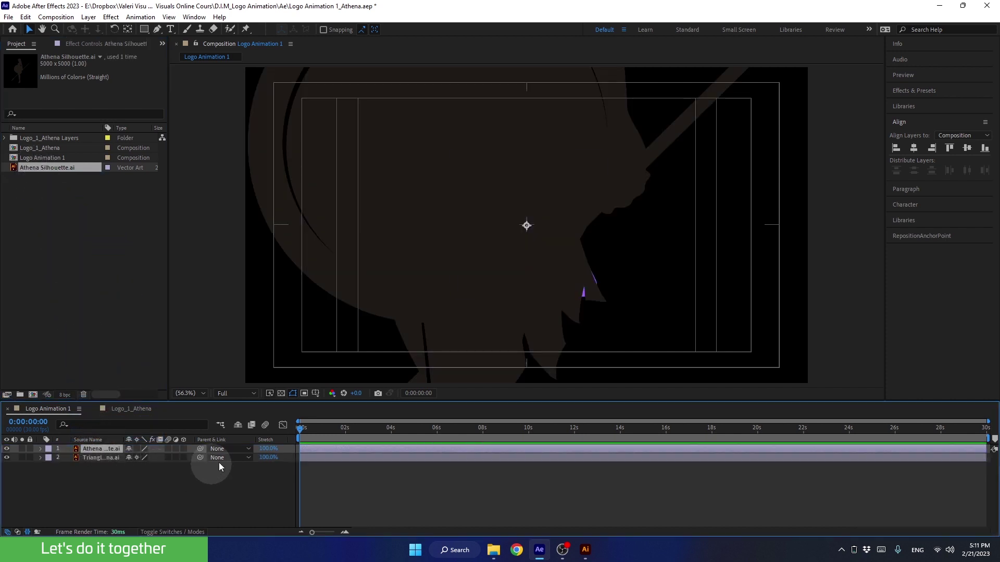
left_click_drag(413, 160, 464, 242)
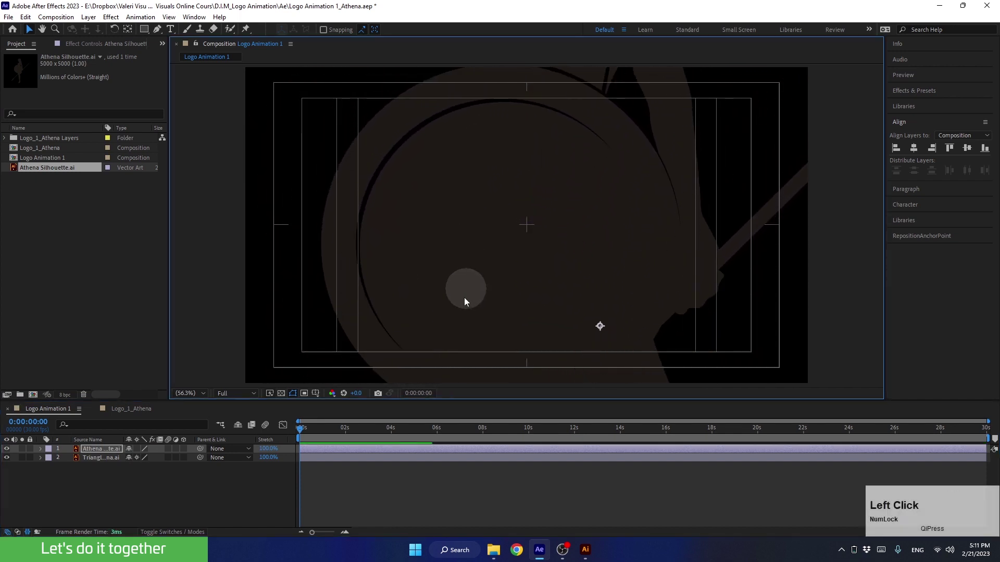
- Reduce the silhouette layer's scale, trying 50% and settling on 20%, and move the figure over the triangle
left_click(99, 449)
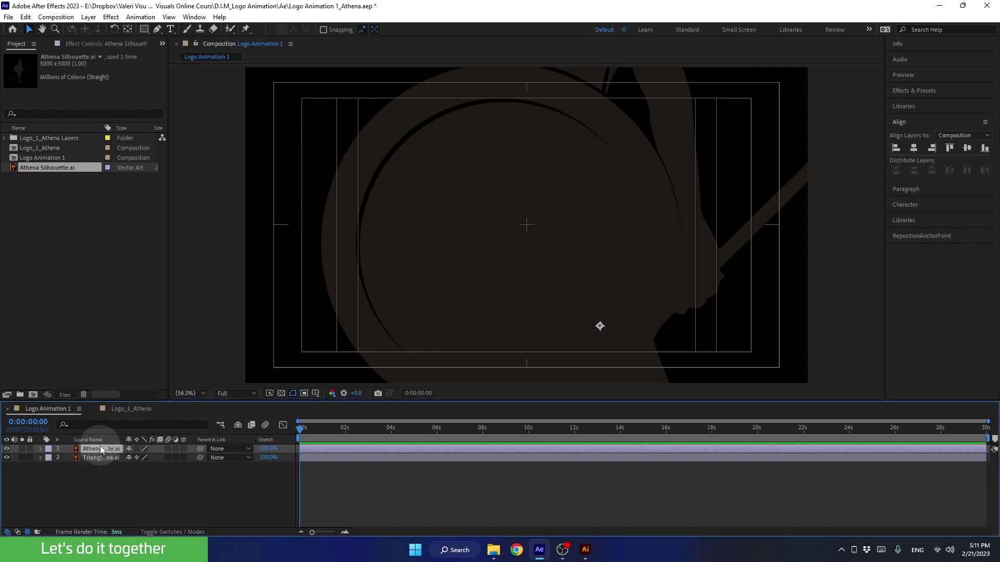
key("s")
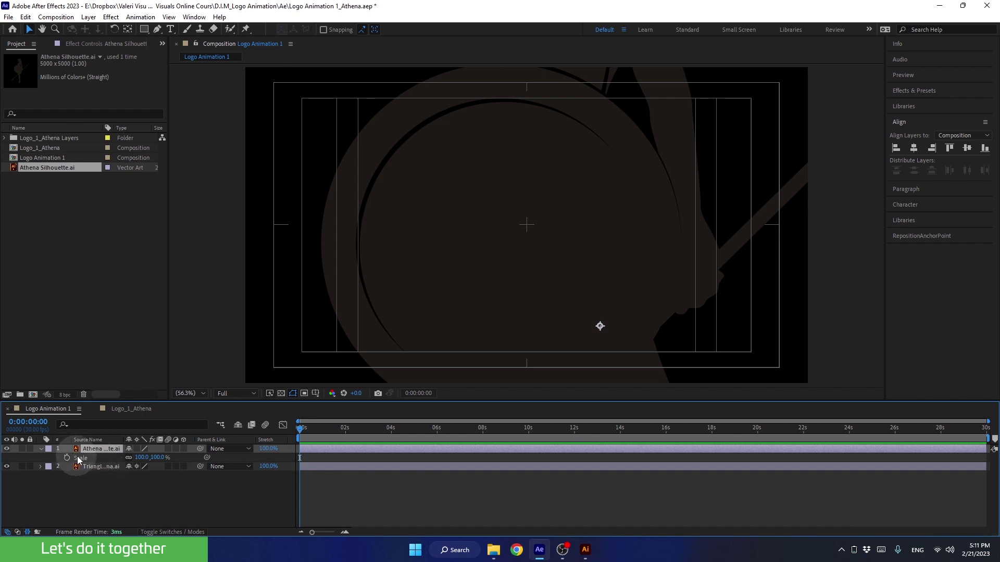
left_click(140, 457)
type("50")
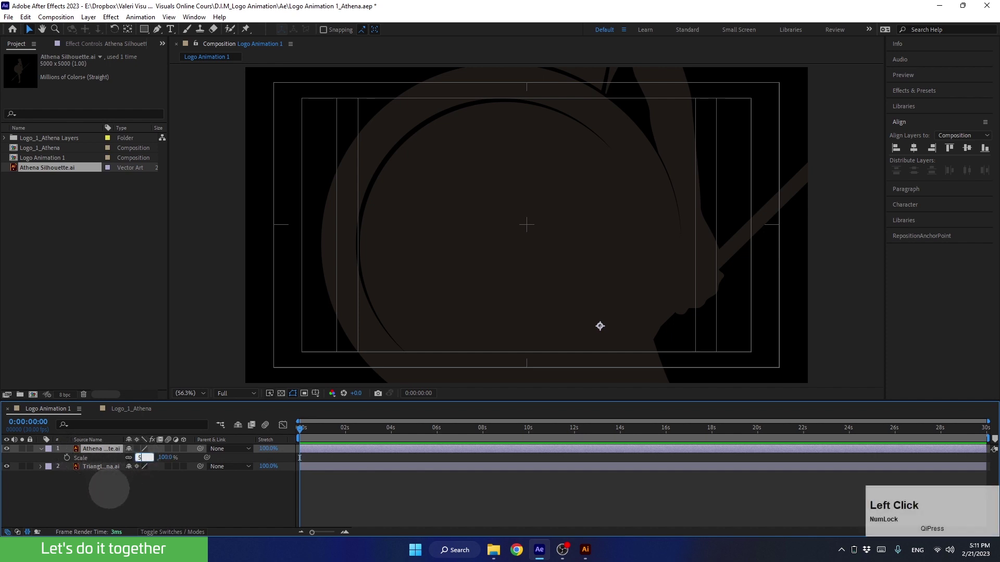
key("Return")
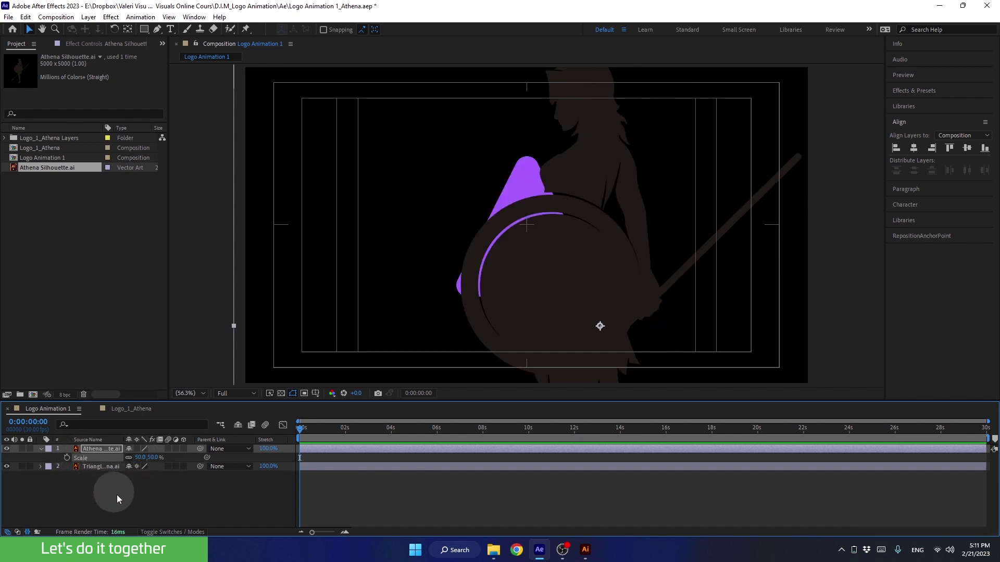
left_click(139, 457)
type("20")
key("Return")
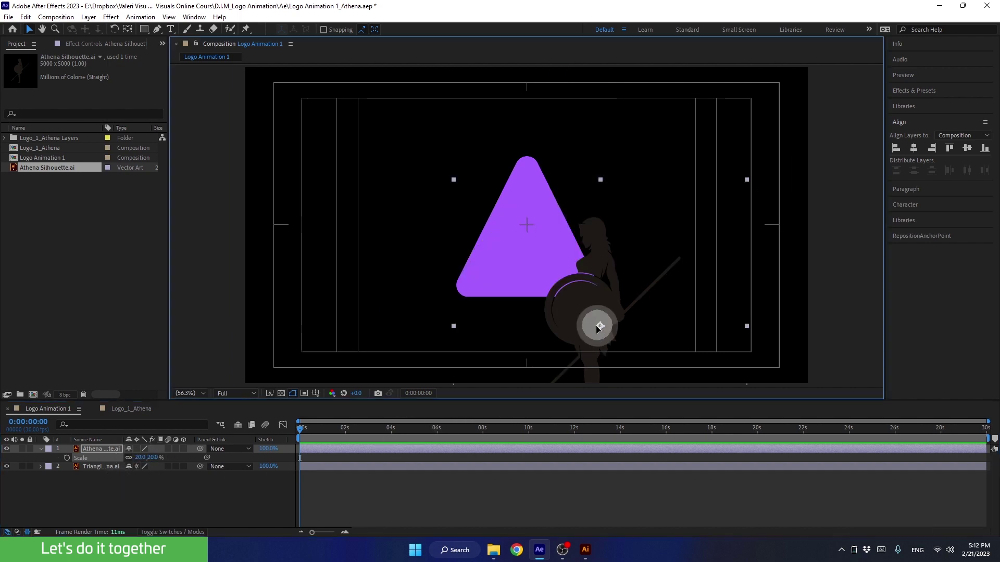
left_click_drag(596, 326, 532, 281)
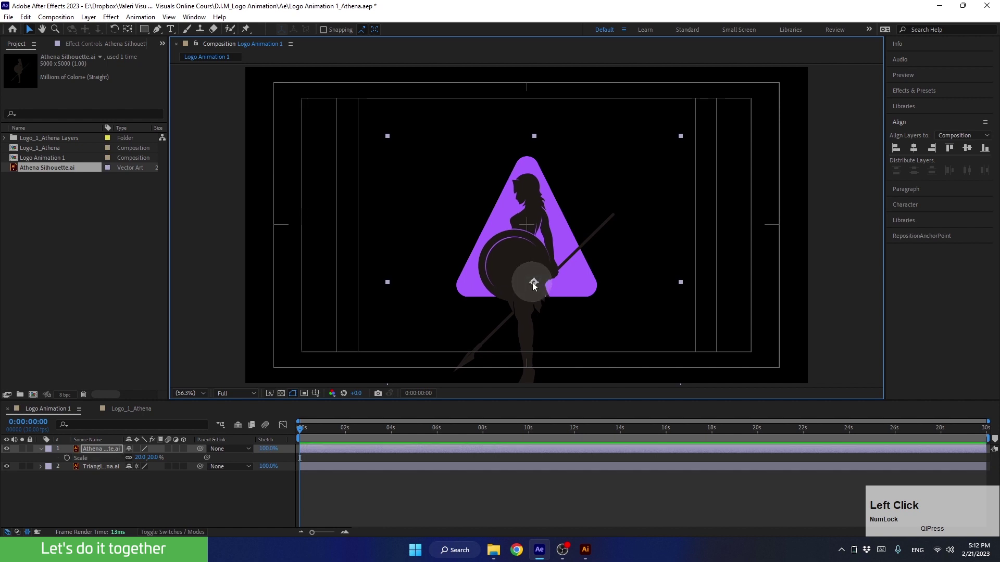
- Set the silhouette's scale to 15% and reposition it over the triangle, undoing a trial scale adjustment
left_click(140, 458)
type("1")
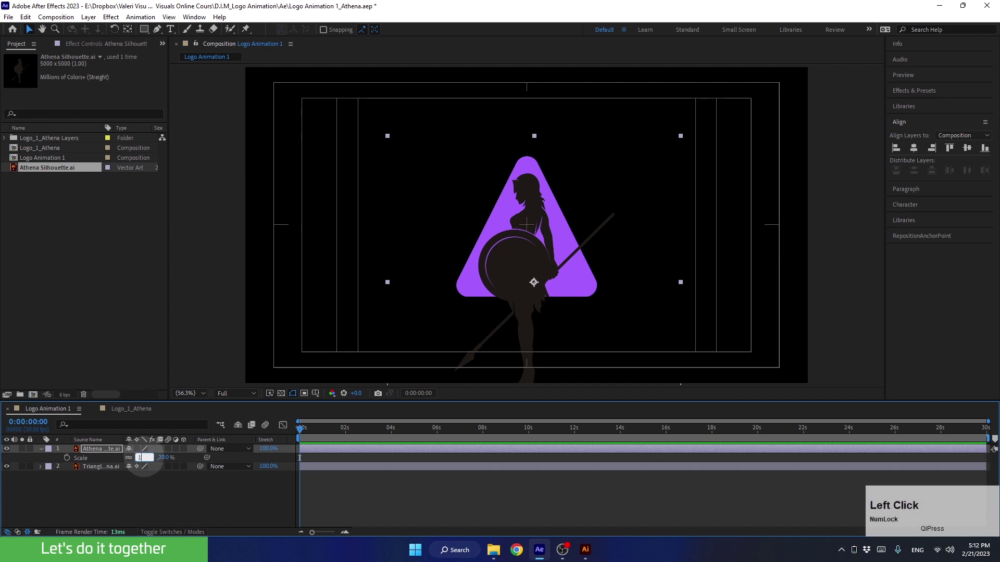
type("5")
key("Return")
left_click_drag(534, 281, 530, 255)
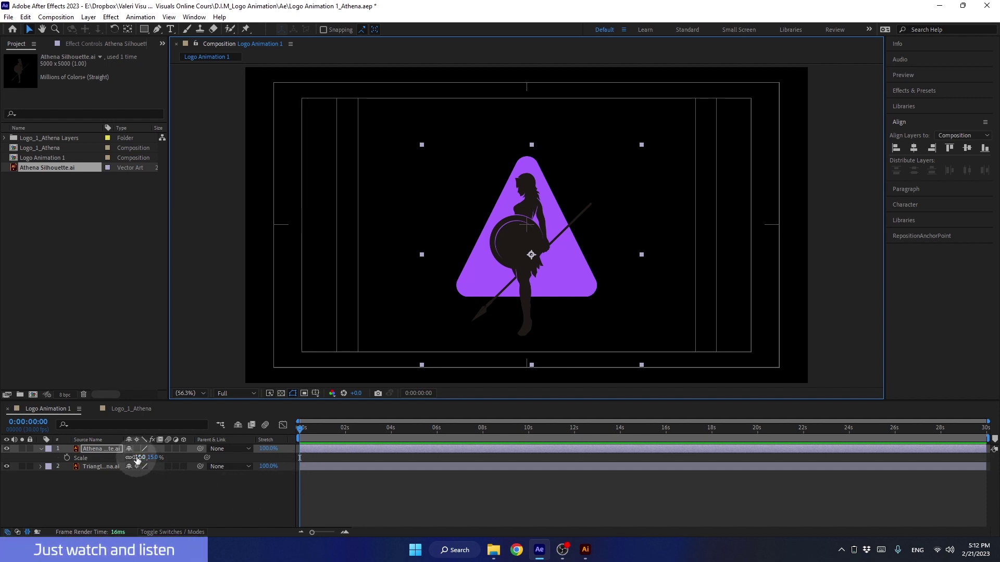
left_click_drag(139, 458, 132, 456)
key("ctrl+z")
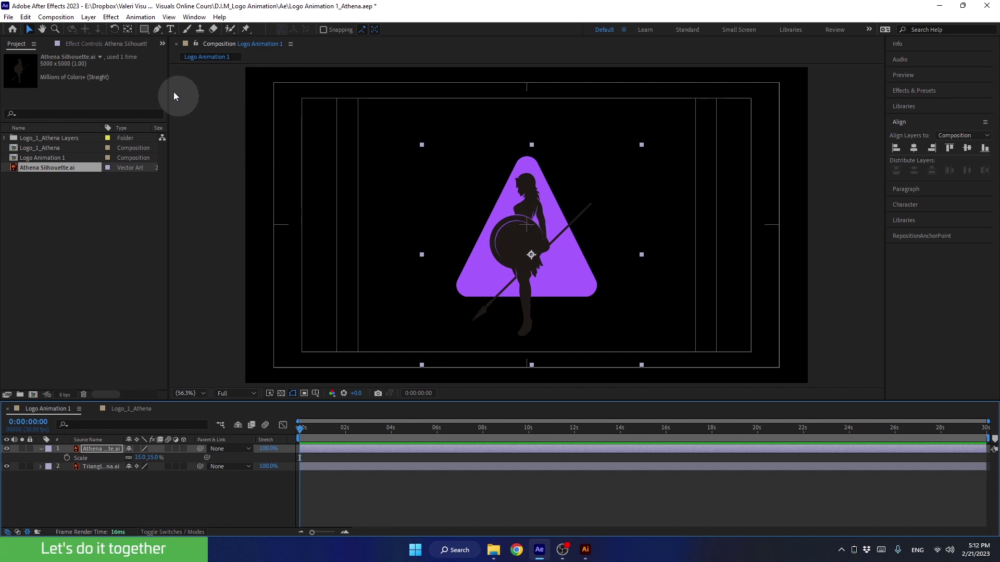
- Move the silhouette layer's anchor point up to the figure's torso above the shield and return to the Selection tool
left_click(127, 31)
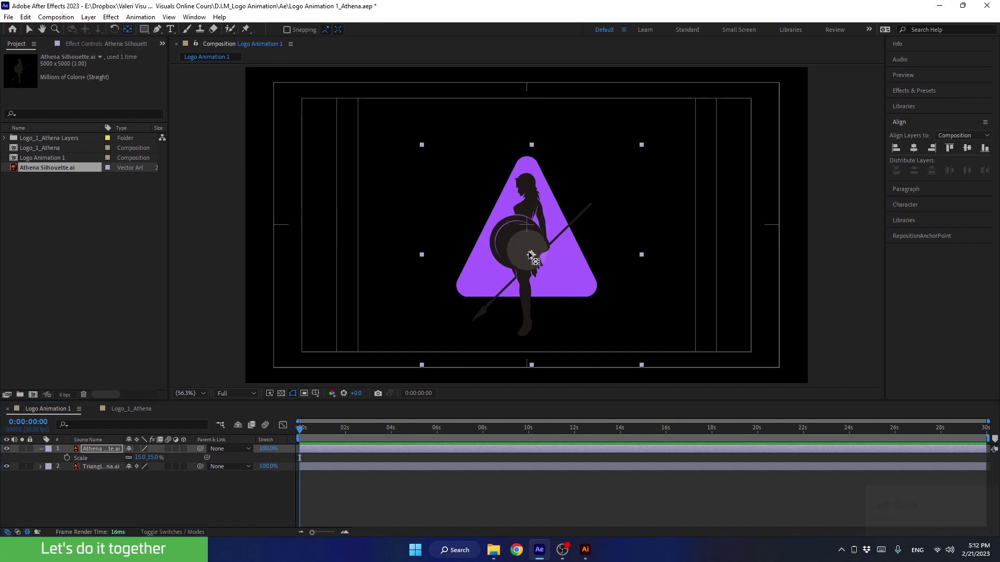
left_click_drag(526, 249, 523, 216)
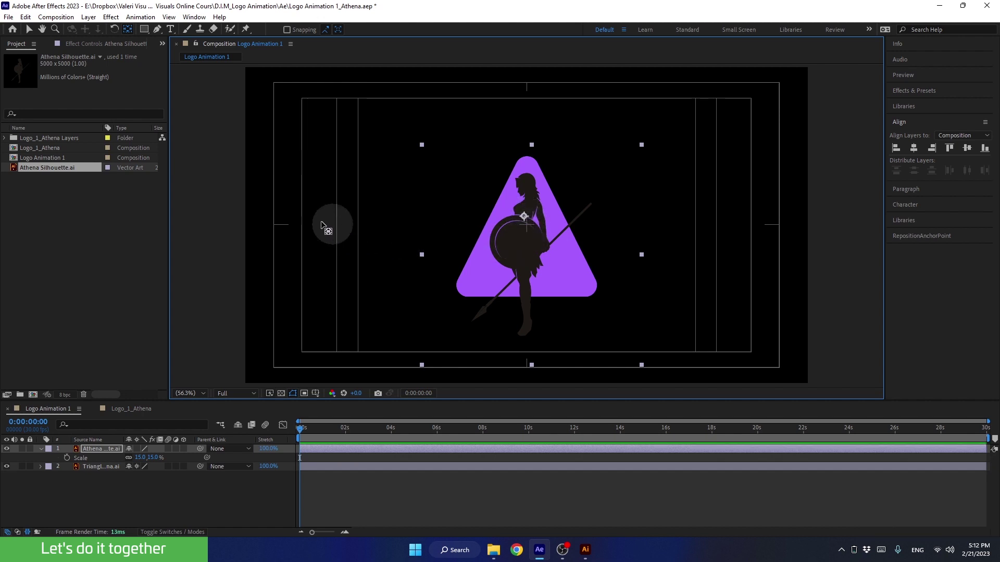
left_click(29, 29)
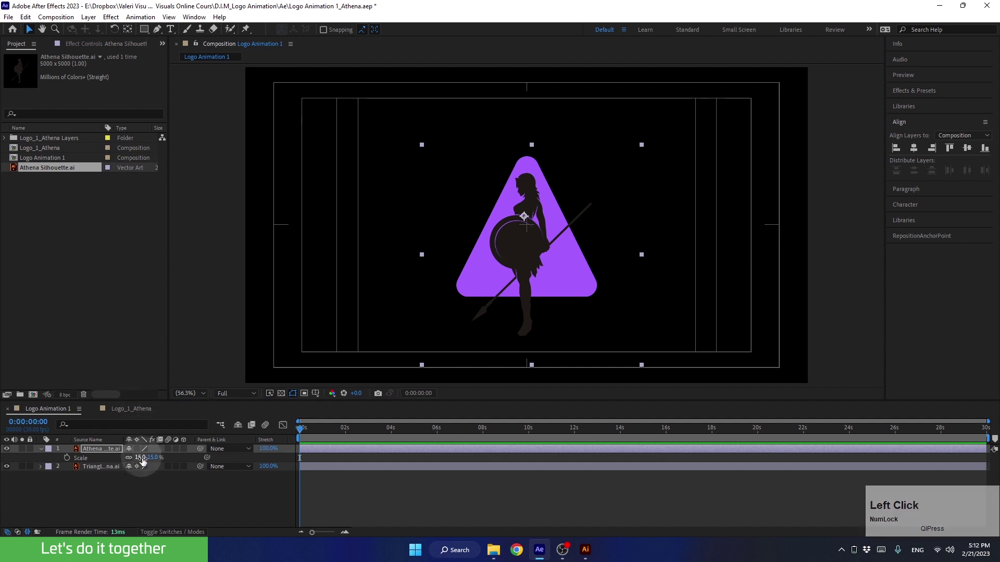
- Try scaling the silhouette around its new anchor point and set the scale back to 15%
mouse_move(142, 461)
left_mouse_down()
mouse_move(128, 456)
mouse_move(140, 461)
left_mouse_up()
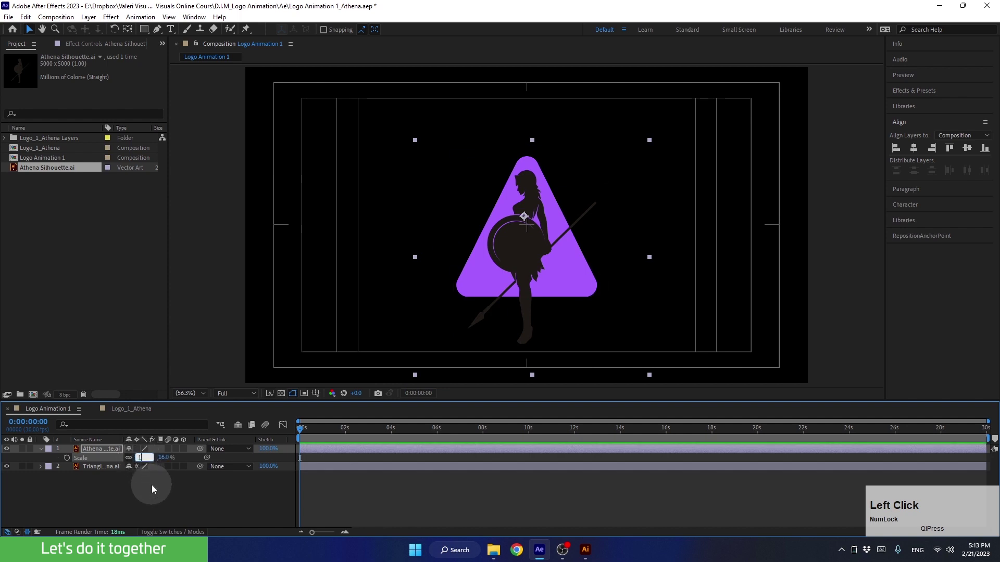
type("5")
key("Return")
- Collapse the silhouette layer's properties and save the project
left_click(40, 448)
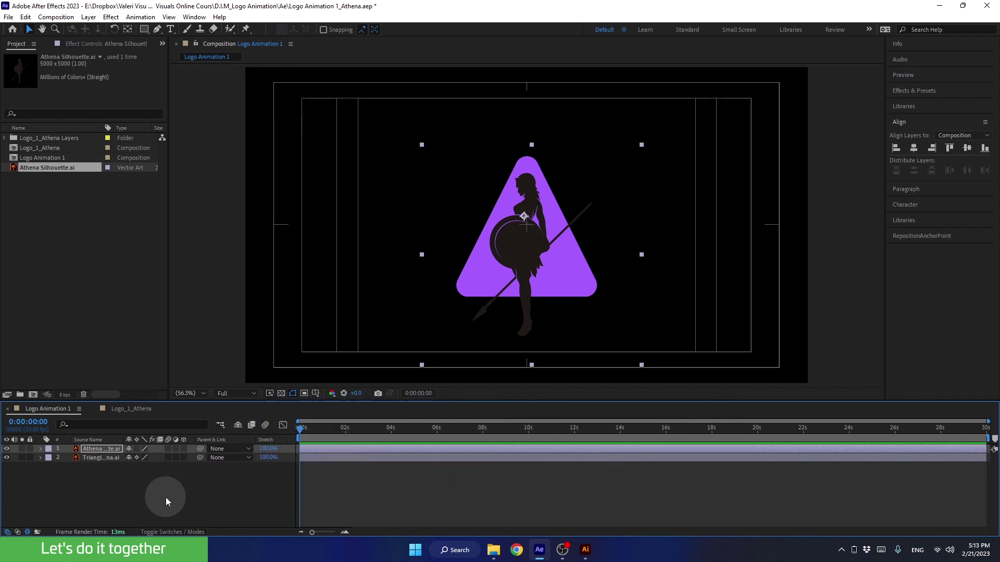
key("ctrl+s")
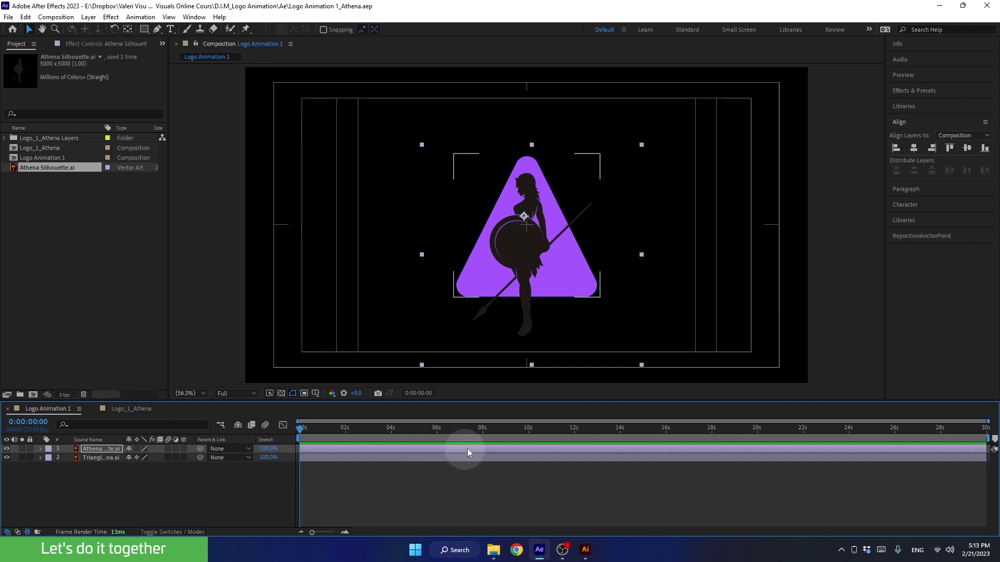
- Show the transparency grid behind the composition and turn on continuous rasterization for the silhouette layer
left_click_drag(484, 400, 485, 378)
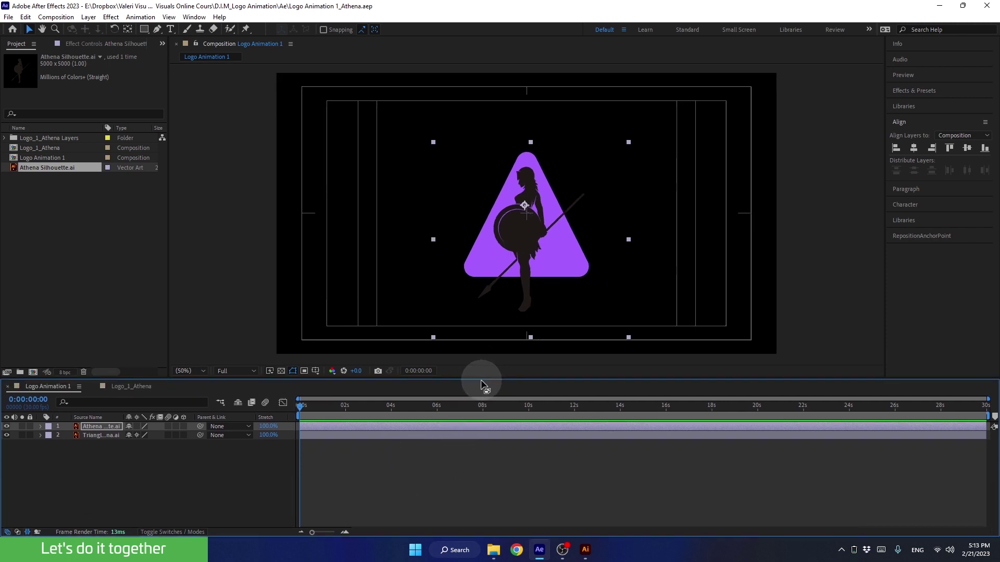
left_click(282, 370)
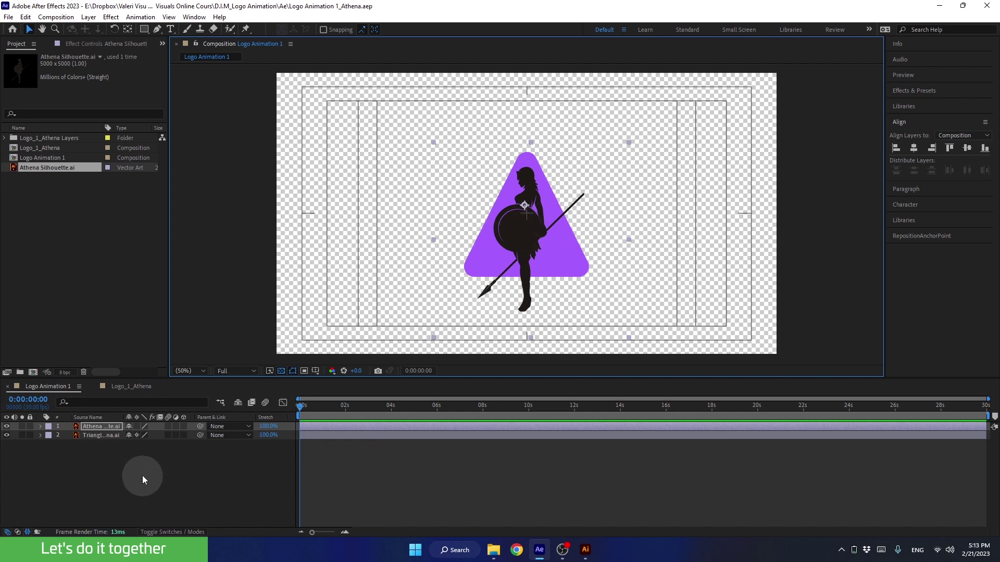
left_click(136, 426)
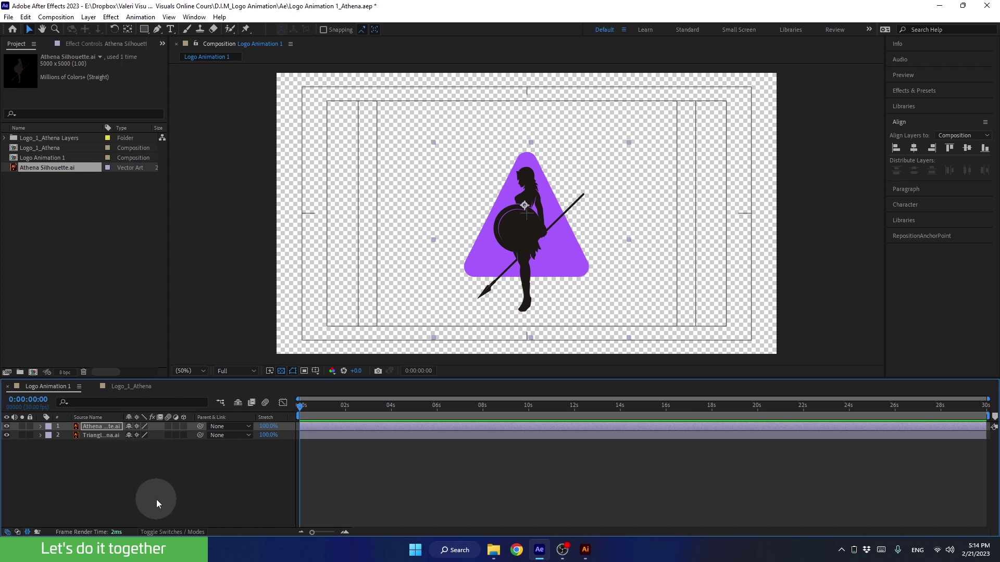
- Display the Mode and Track Matte columns in the timeline and widen the Track Matte column
left_click(168, 531)
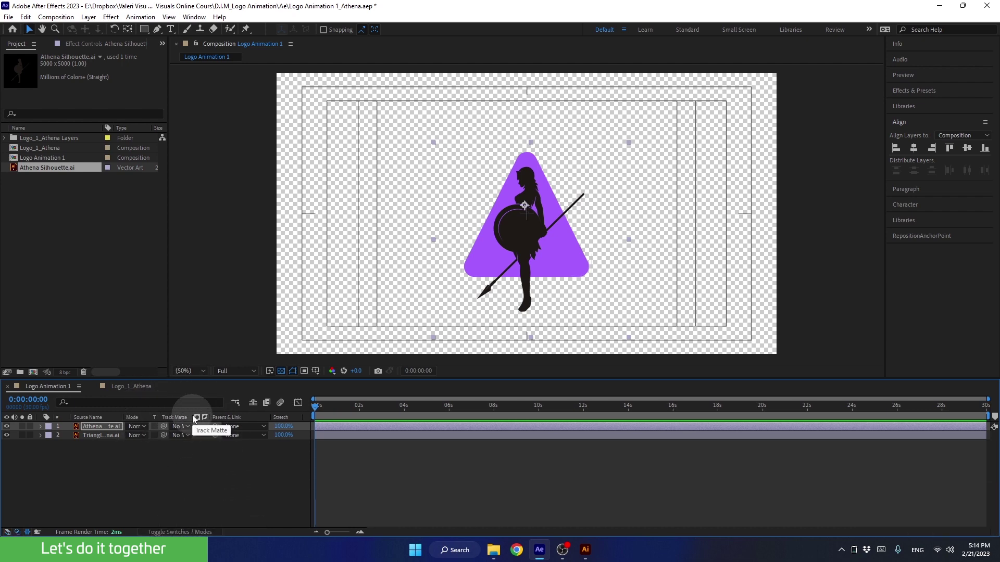
left_click_drag(207, 416, 261, 417)
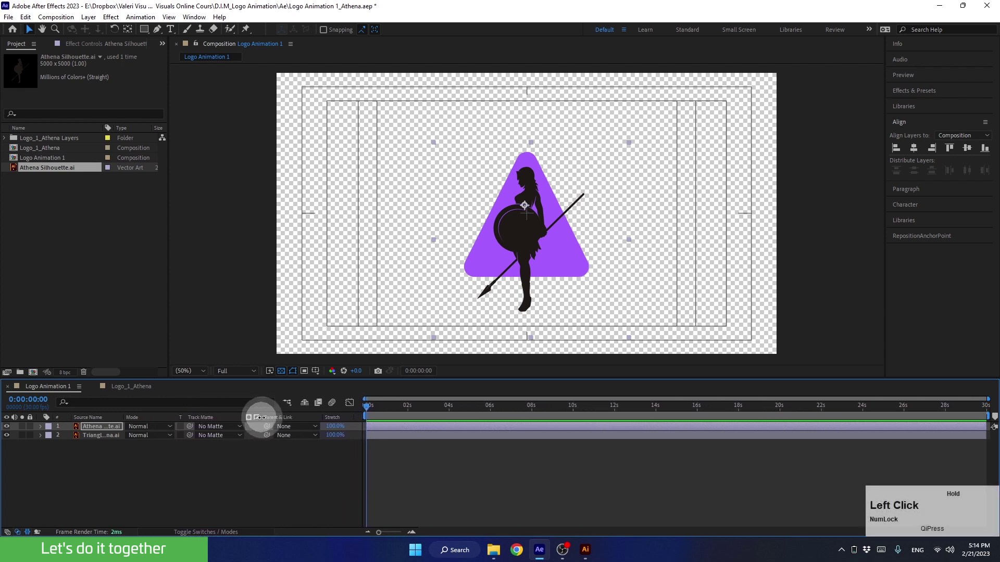
- Magnify and examine the matte option icons between the Track Matte and Parent & Link column headings
key("super+plus")
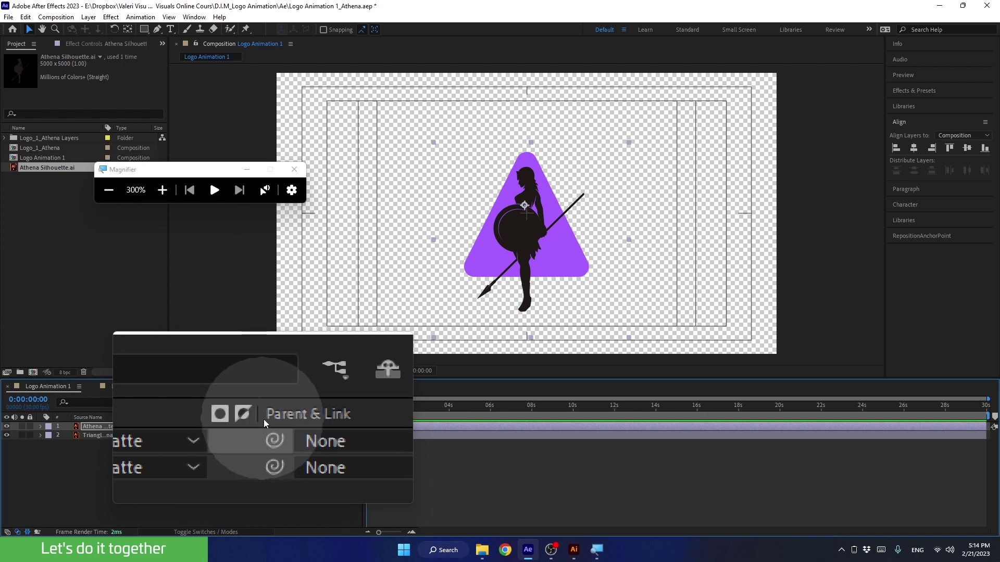
left_click_drag(261, 418, 262, 420)
key("super+Escape")
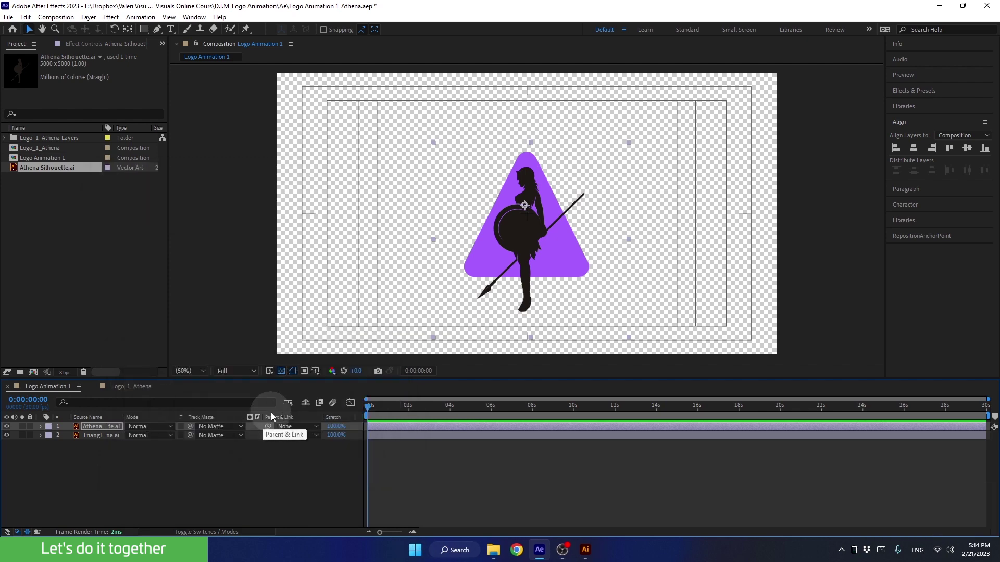